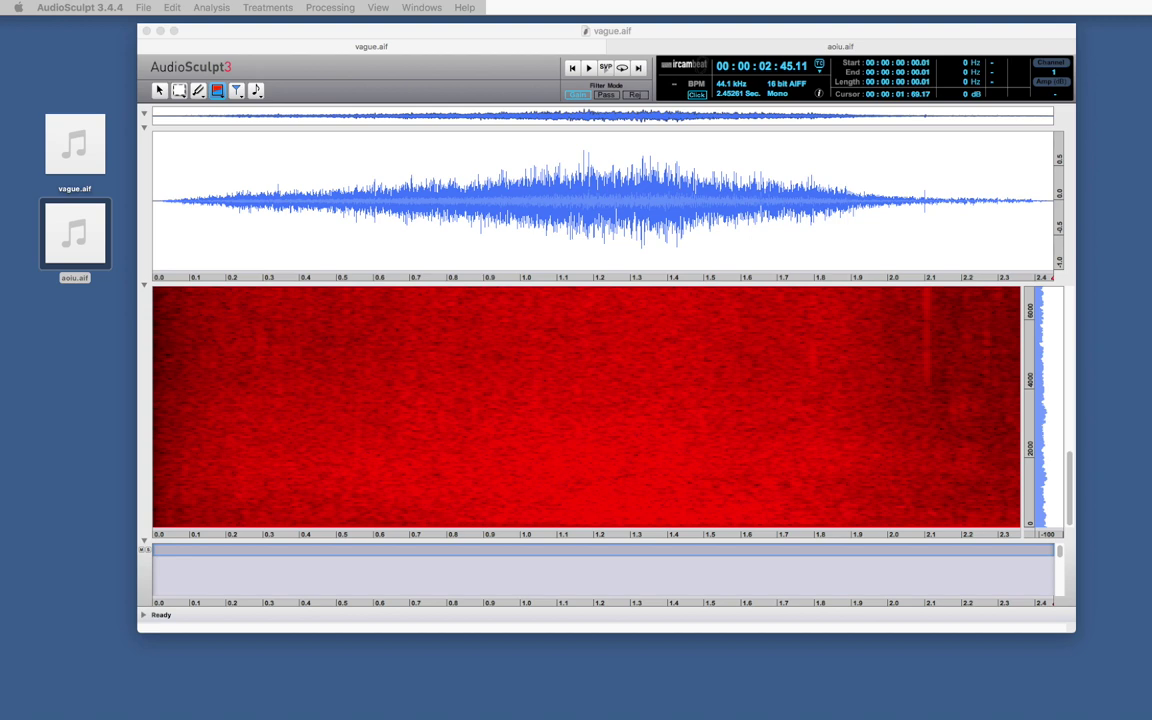
click(555, 373)
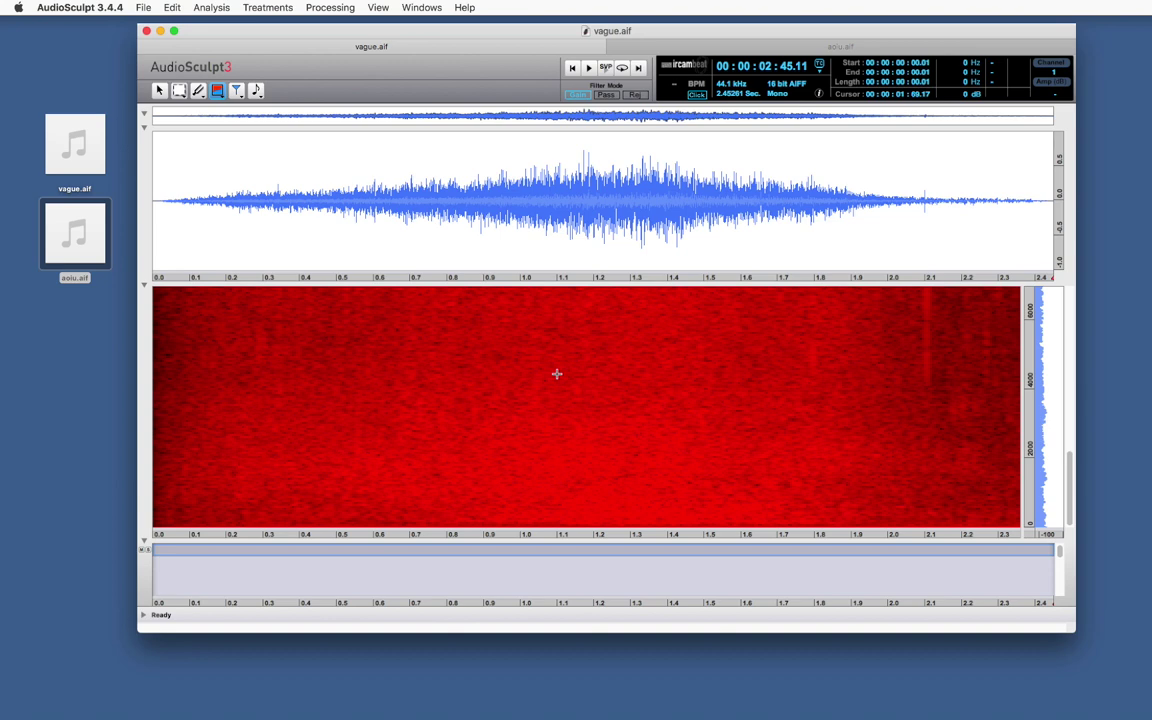
click(219, 95)
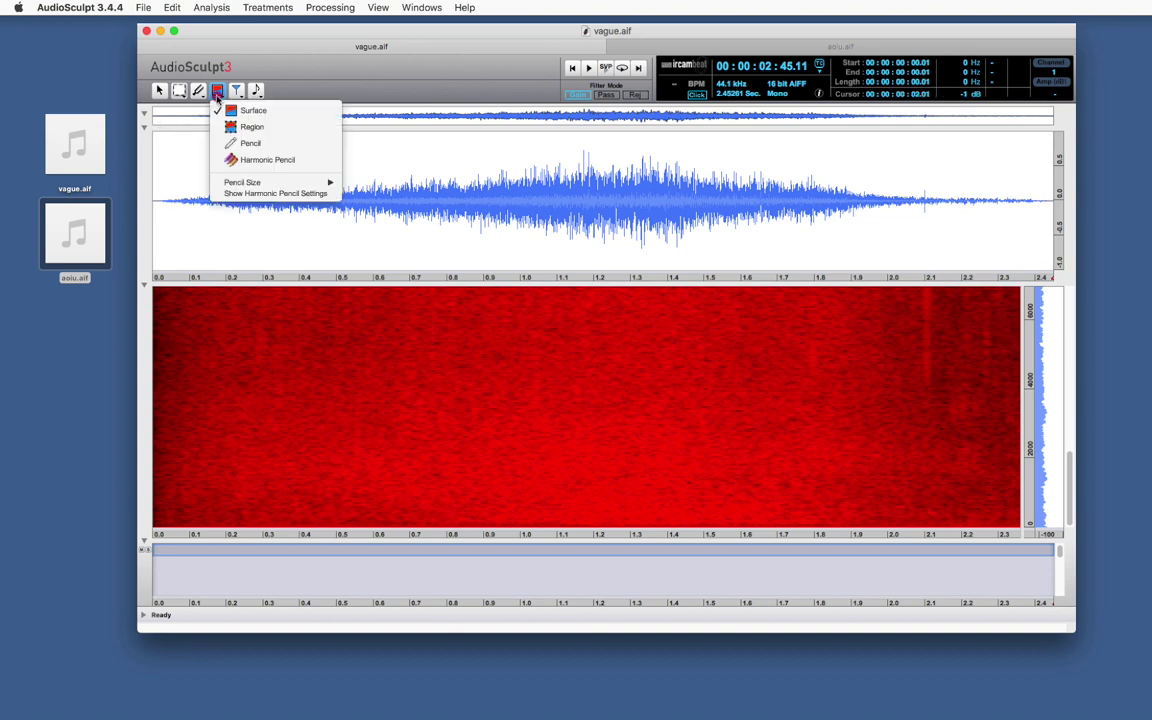
click(231, 111)
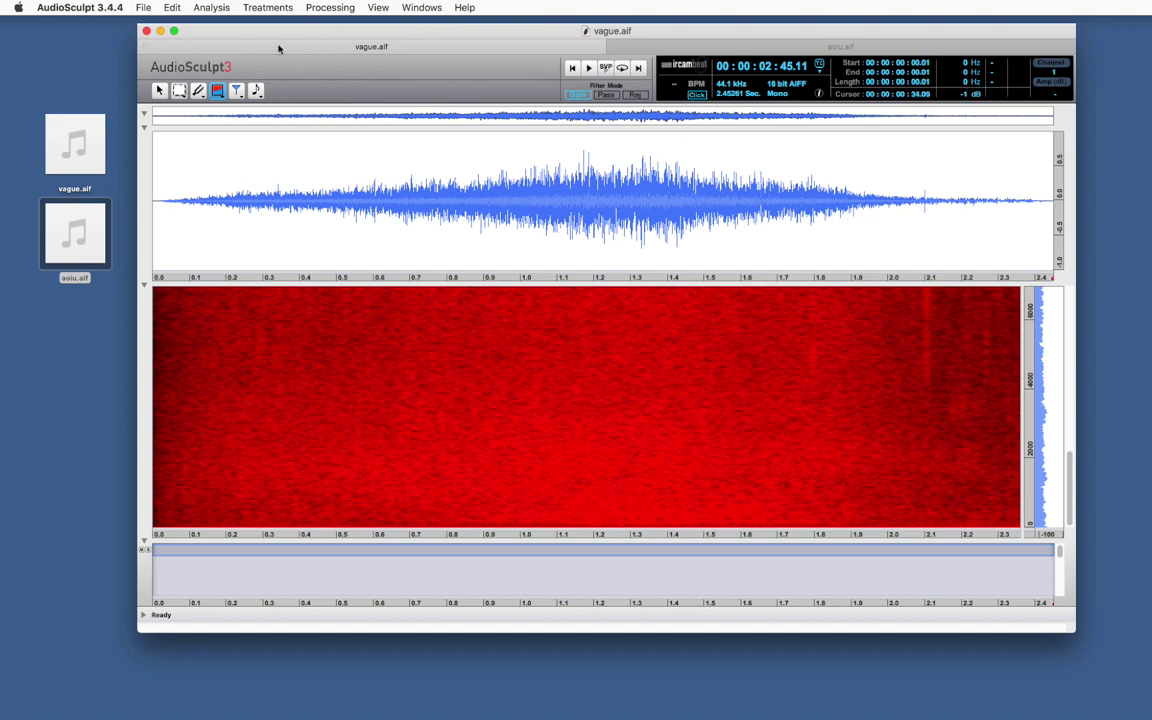
click(95, 85)
click(258, 31)
- Add a band-pass Multi Band Filter to vague.aif and play the sound from the start with the real-time treatment applied
click(267, 8)
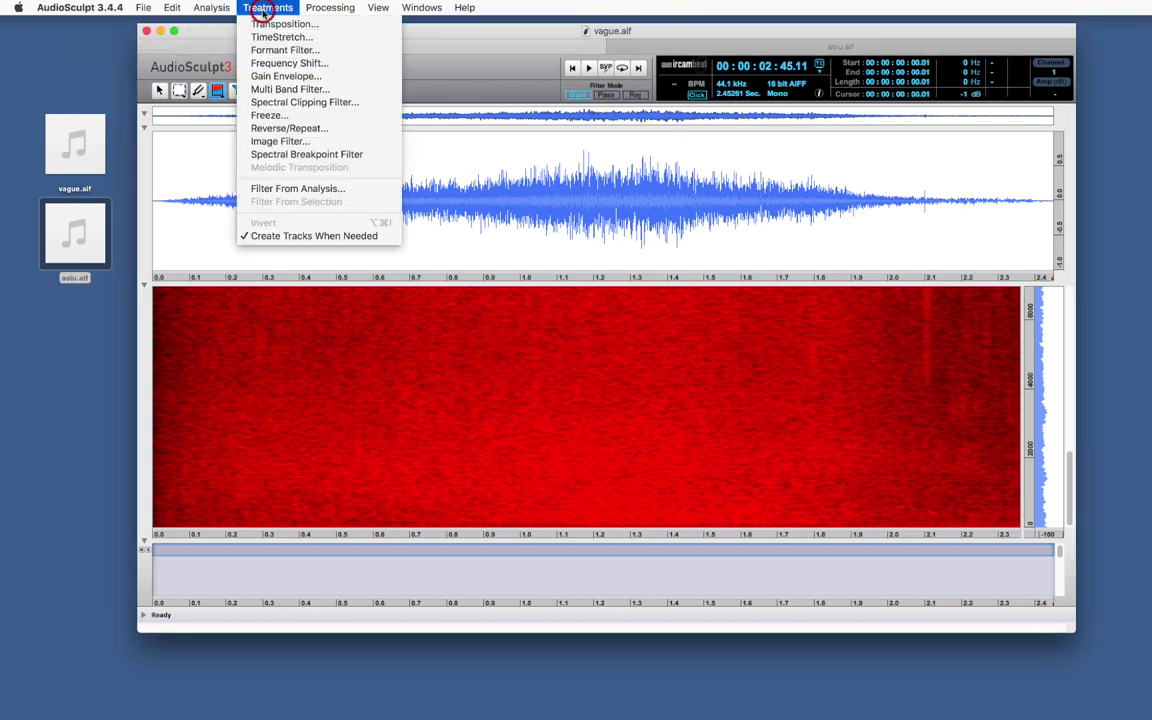
click(270, 89)
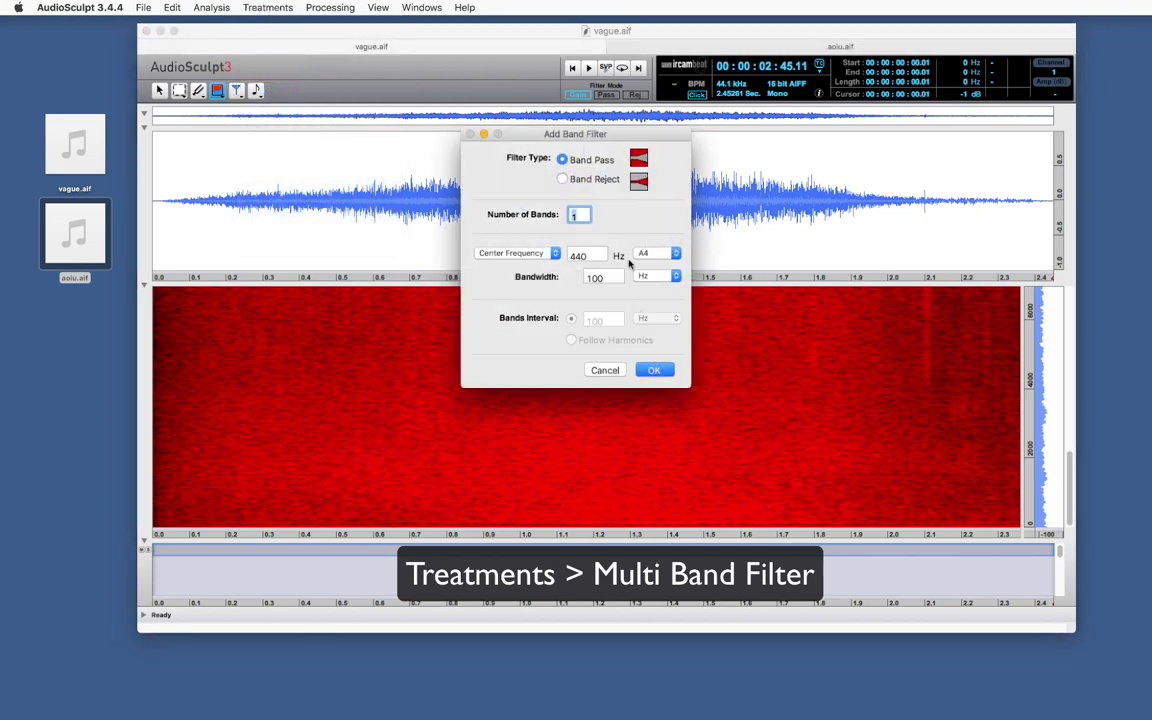
click(653, 370)
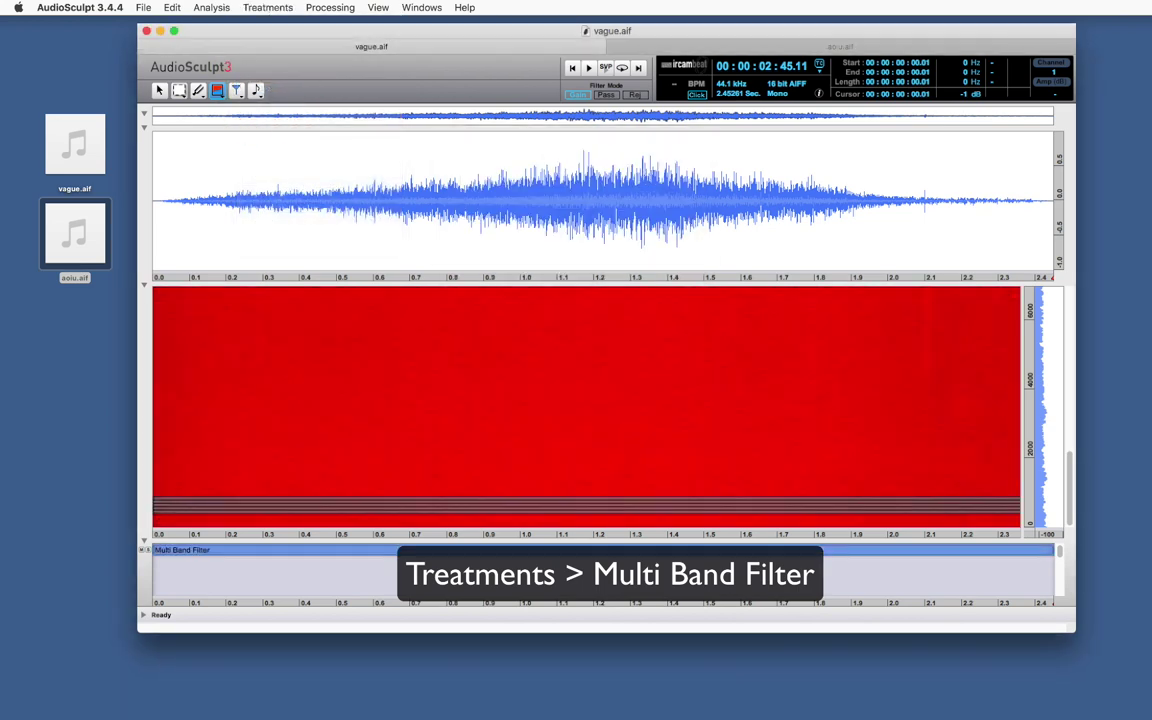
click(571, 67)
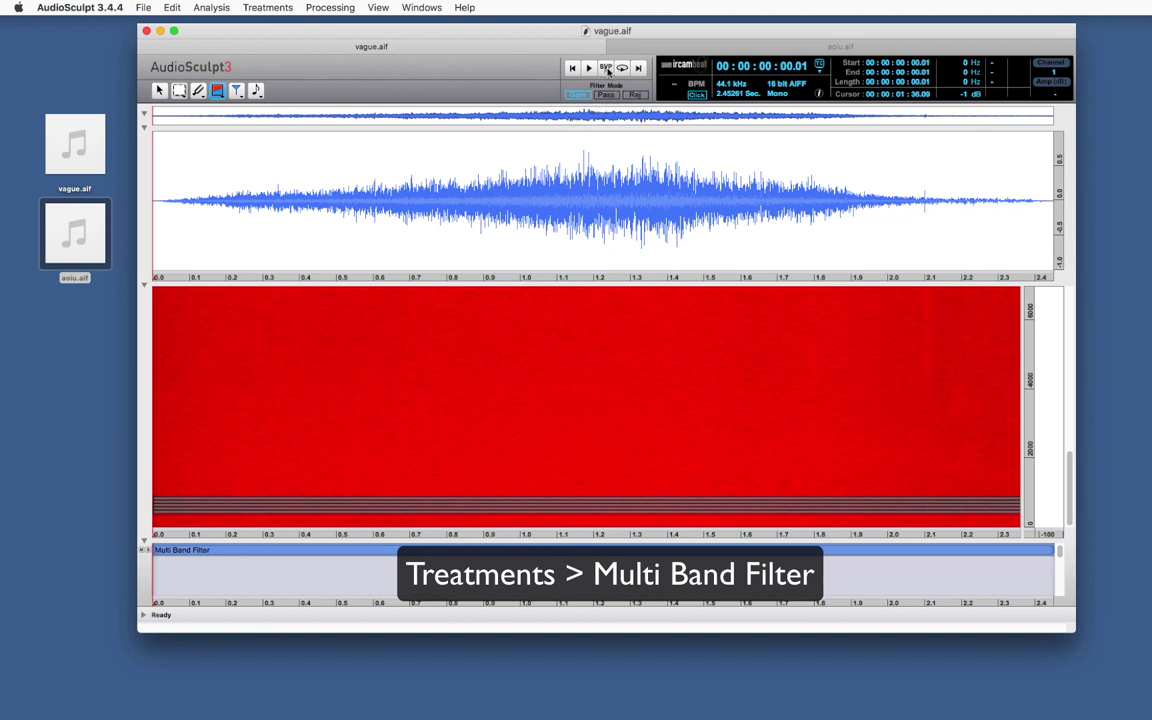
click(606, 68)
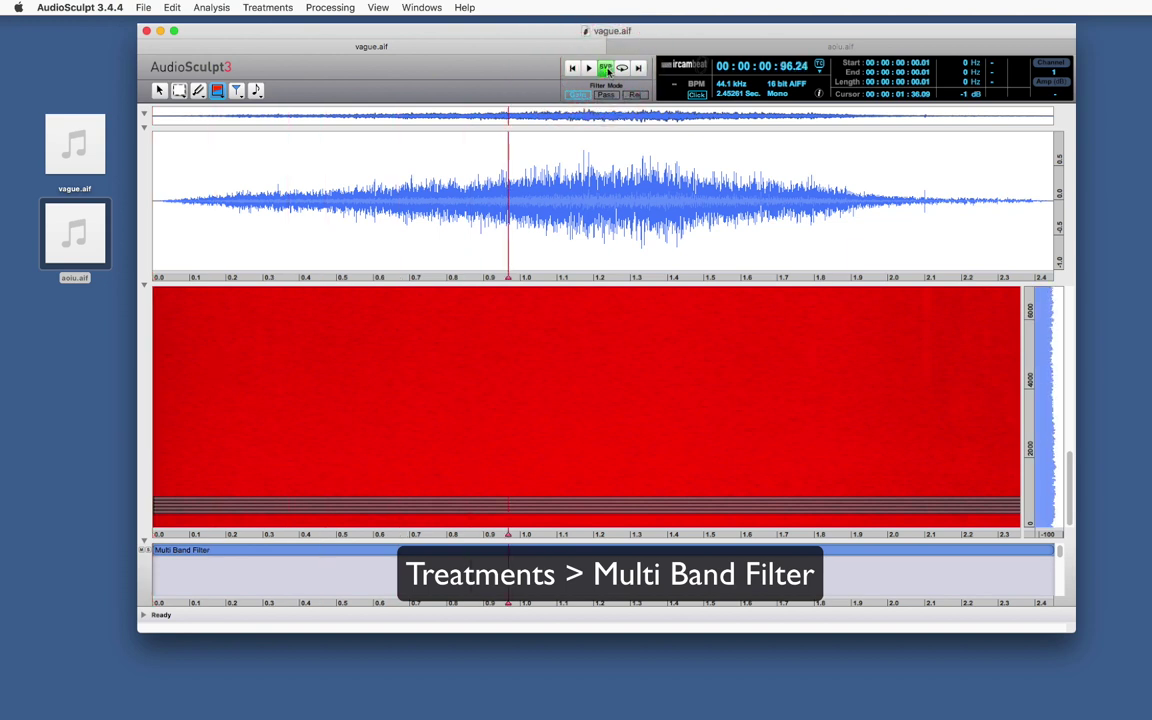
- Modify the existing Multi Band Filter to use more bands, accepting the breakpoint reset, and play the processed sound
click(545, 552)
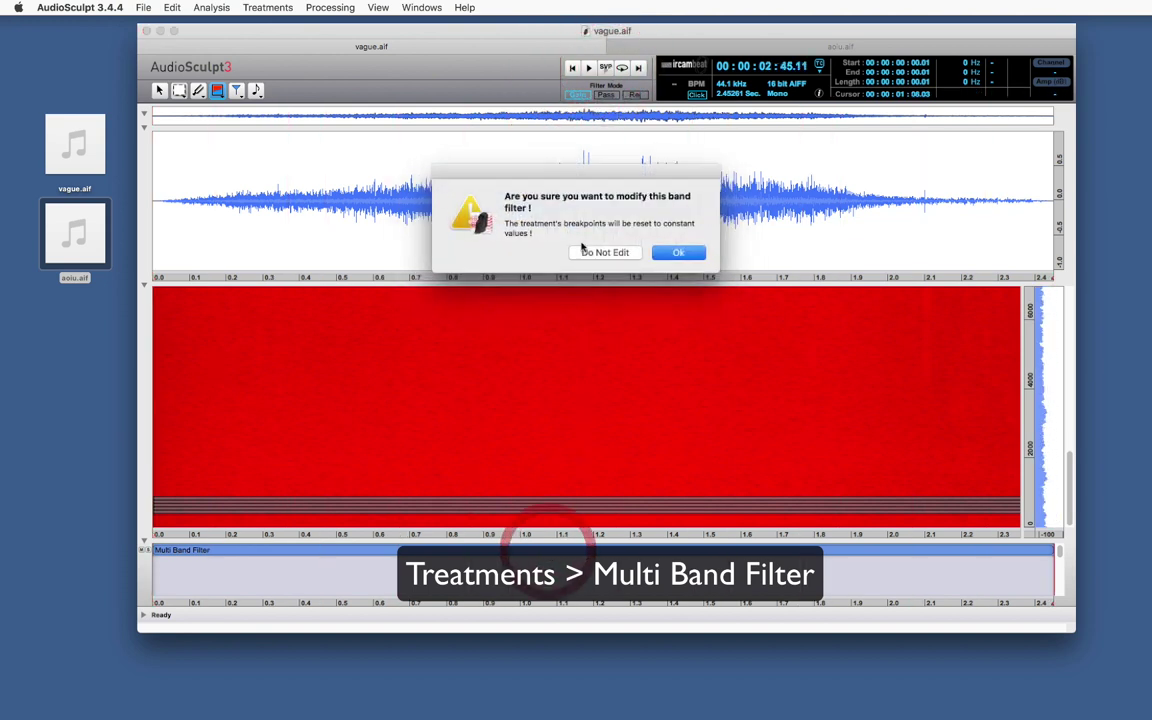
click(669, 253)
key(Return)
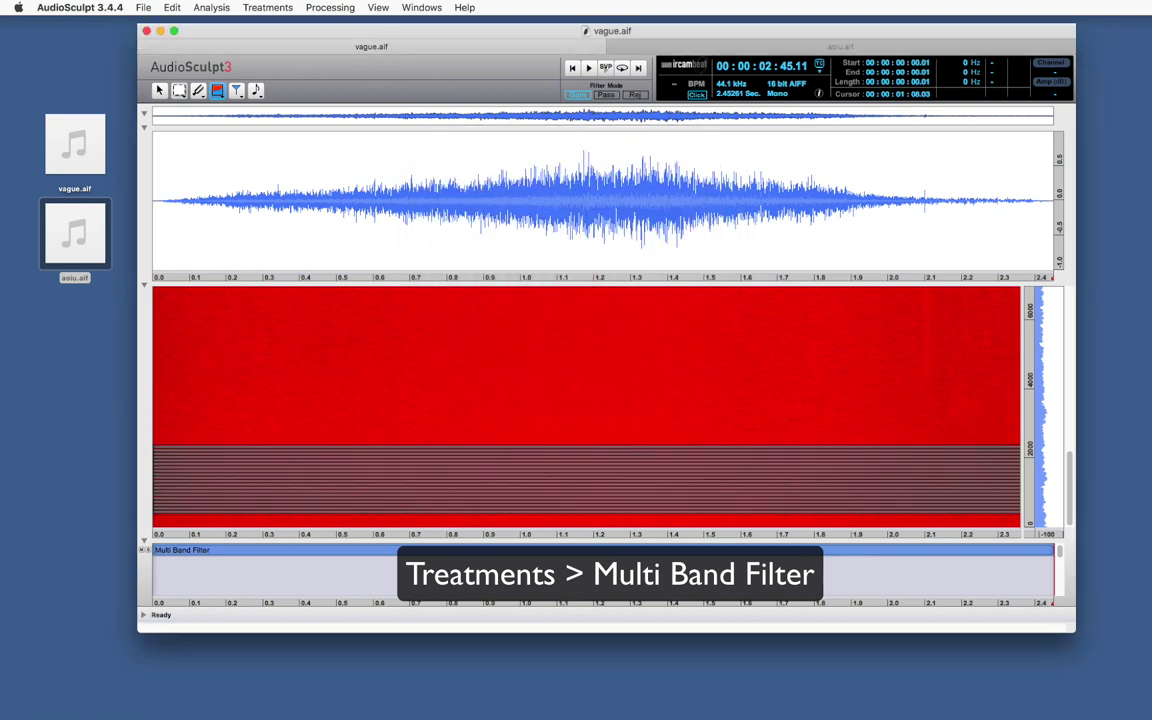
key(space)
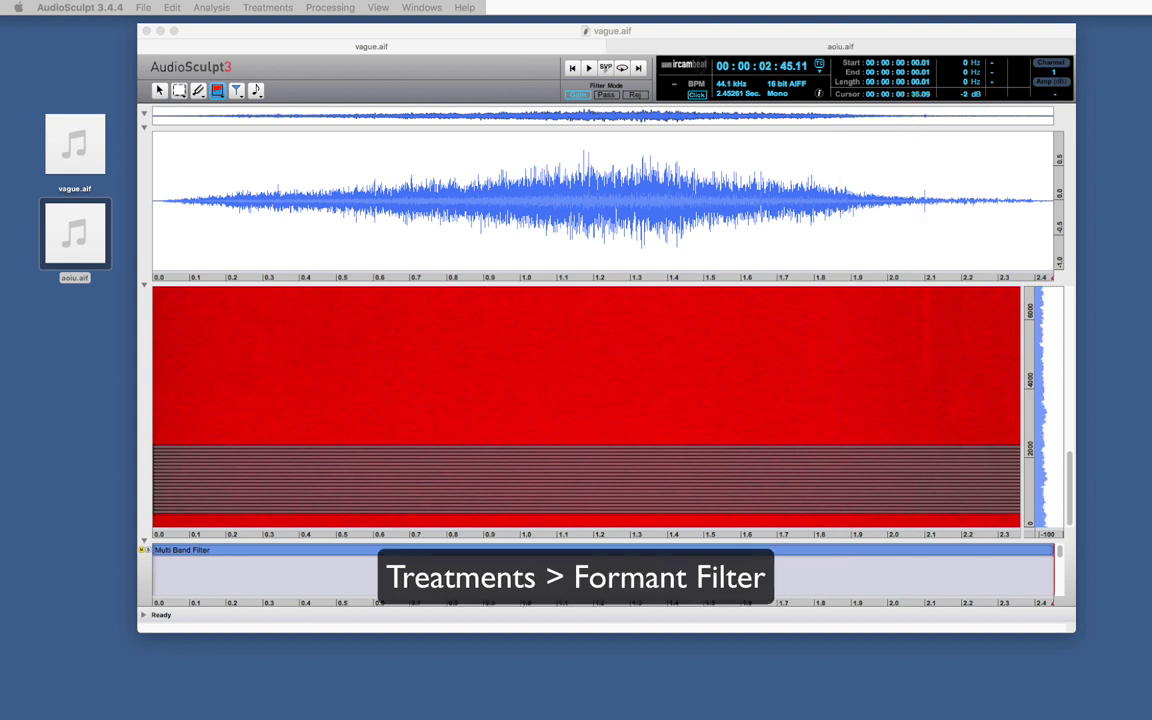
- Add a Formant Filter with five formants using the Soprano voice and vowel A preset, and play the processed sound
click(332, 160)
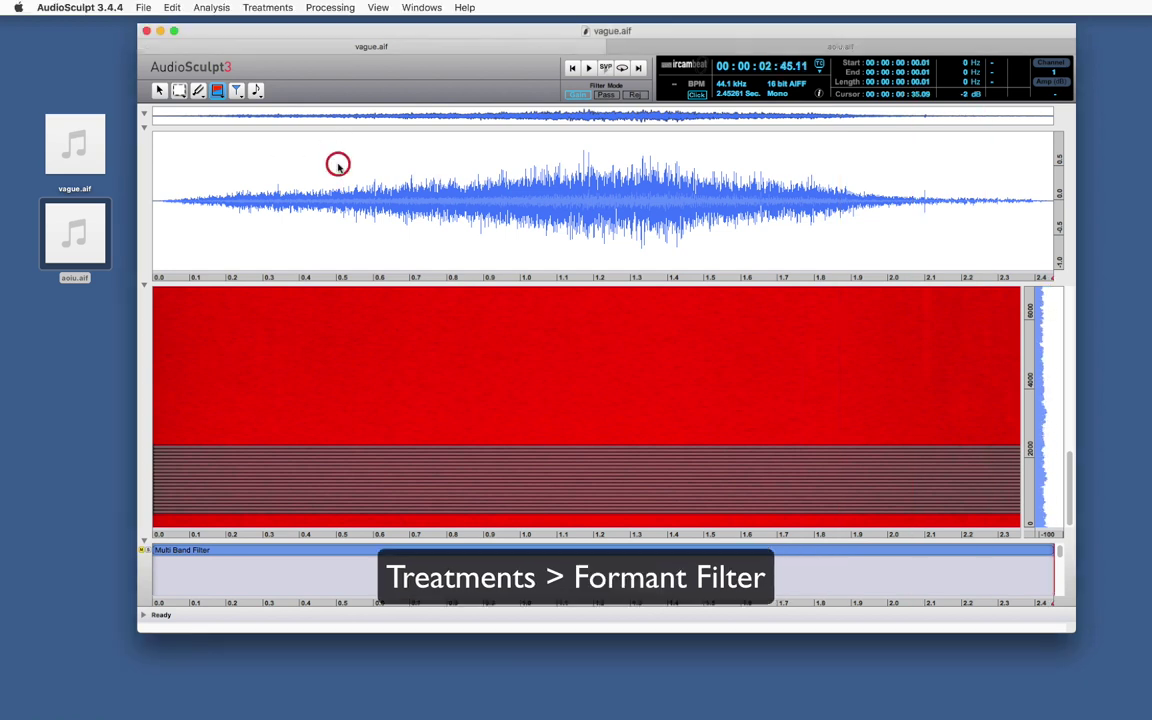
click(256, 10)
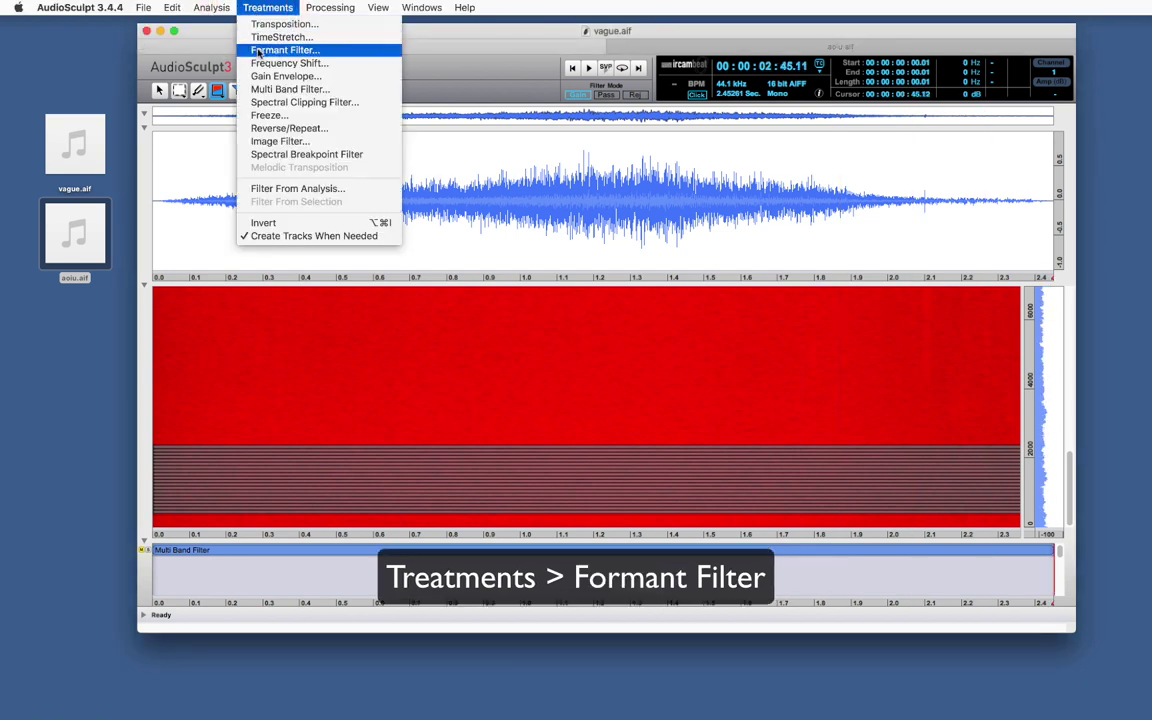
click(257, 49)
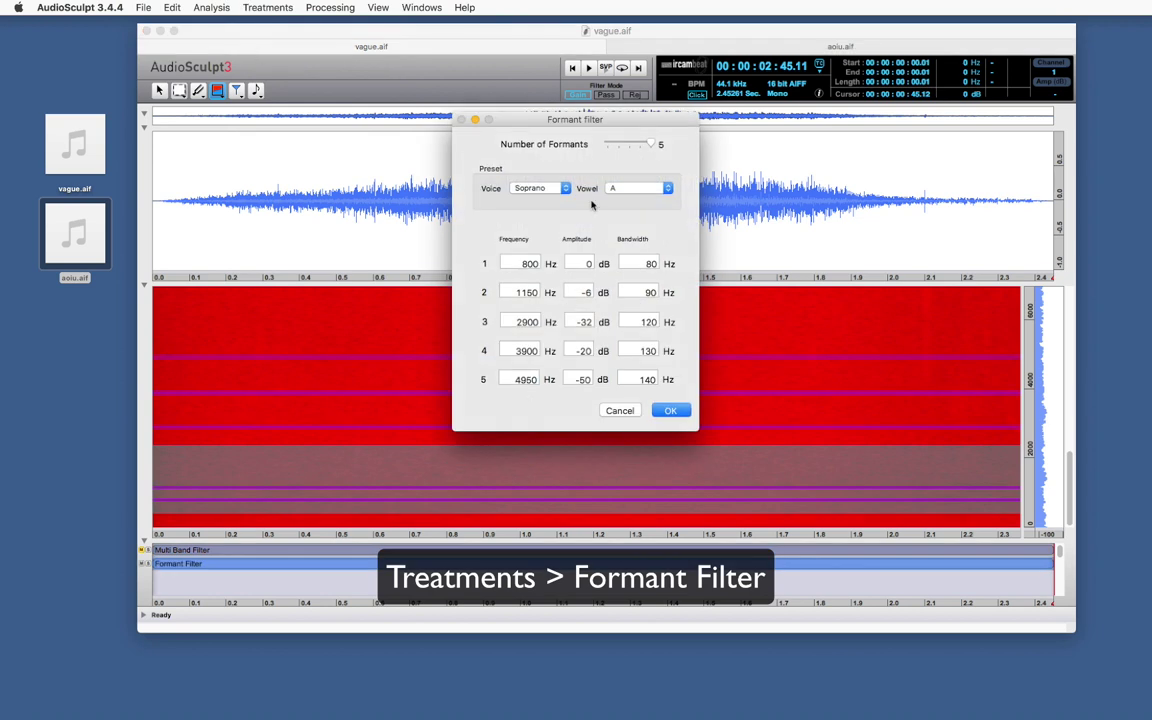
click(672, 411)
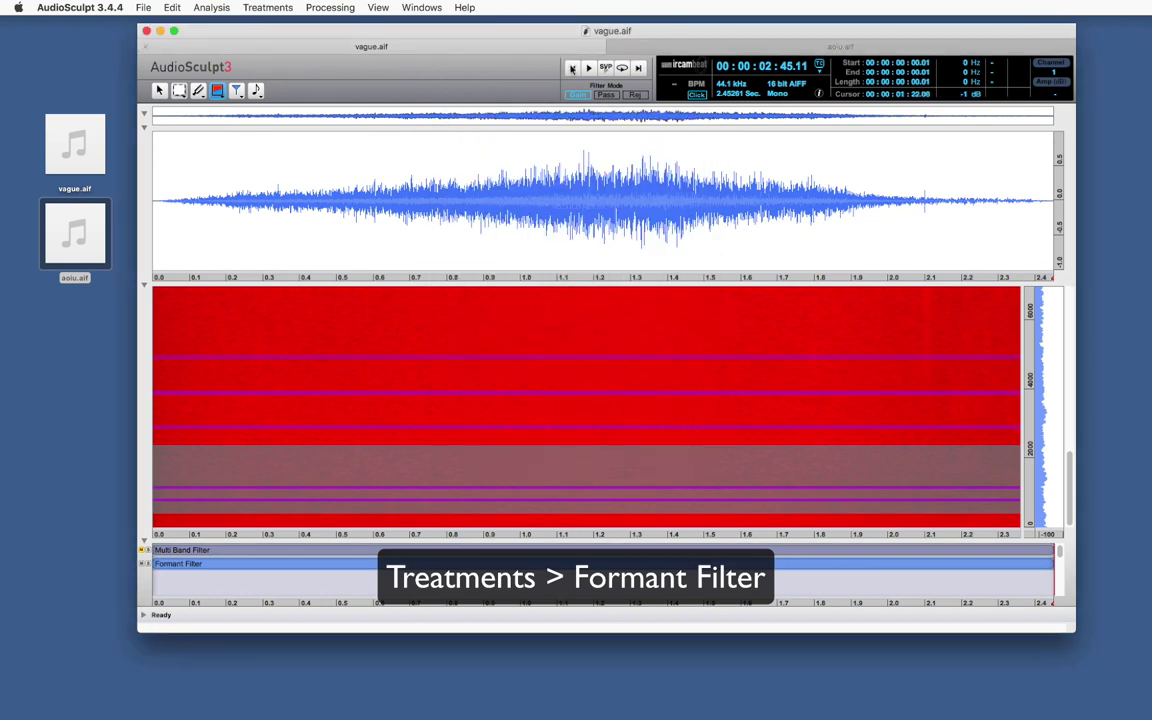
click(572, 68)
click(605, 68)
- Change the Formant Filter preset to the countertenor voice with vowel E and play the processed sound
double_click(431, 513)
click(535, 188)
click(540, 213)
click(633, 188)
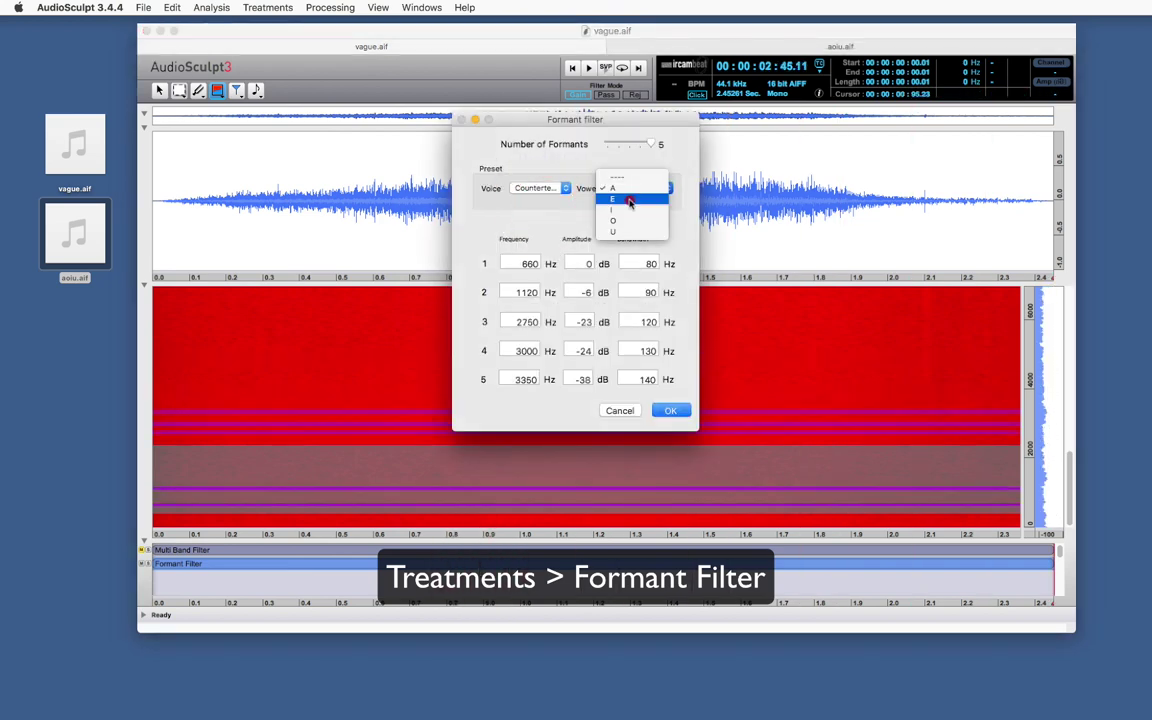
click(629, 200)
click(670, 410)
click(605, 68)
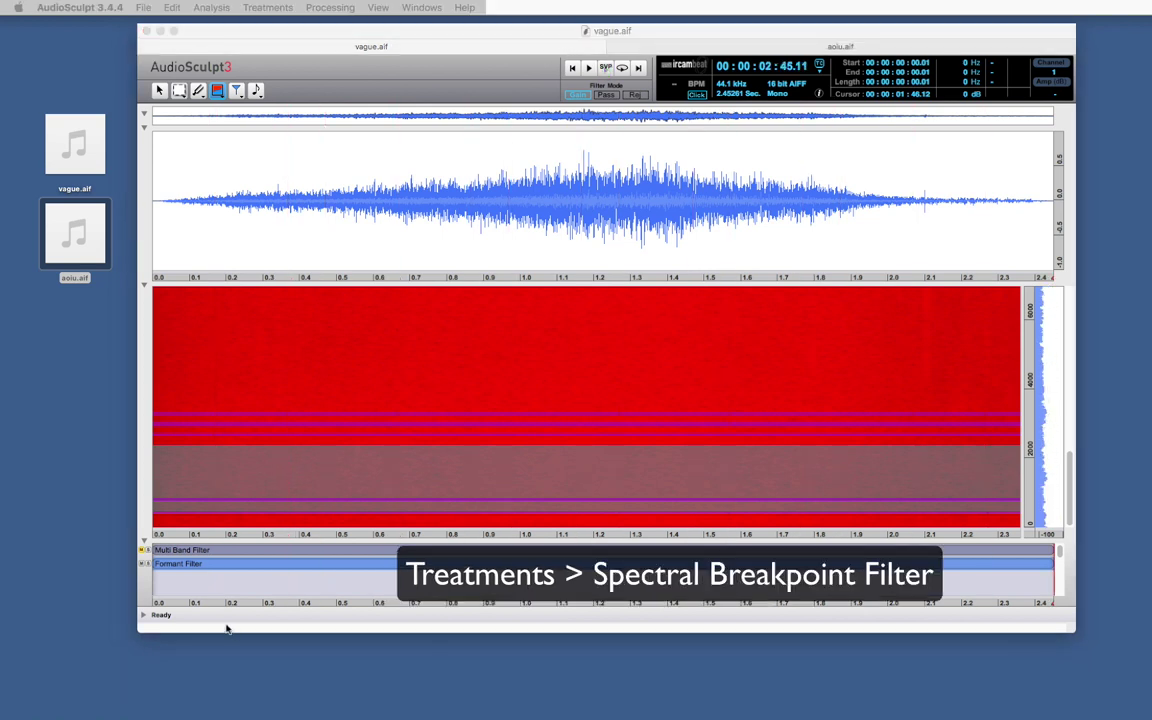
- Mute the Formant Filter track and add a Spectral Breakpoint Filter to vague.aif
click(142, 566)
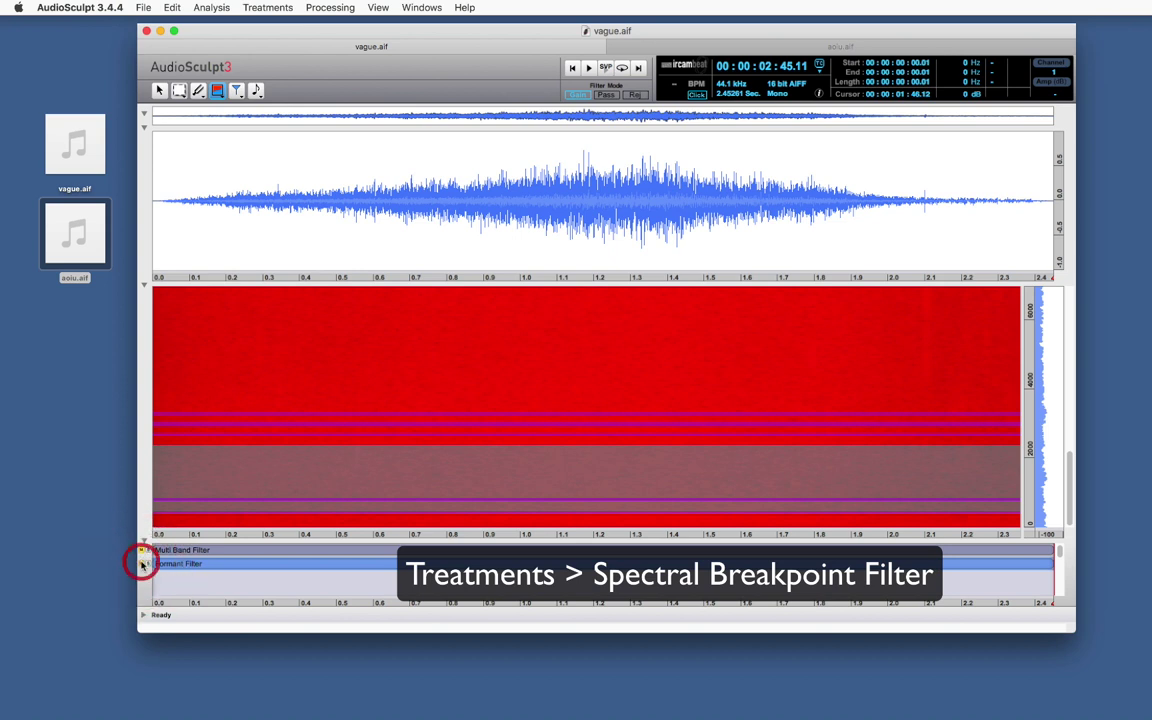
click(267, 7)
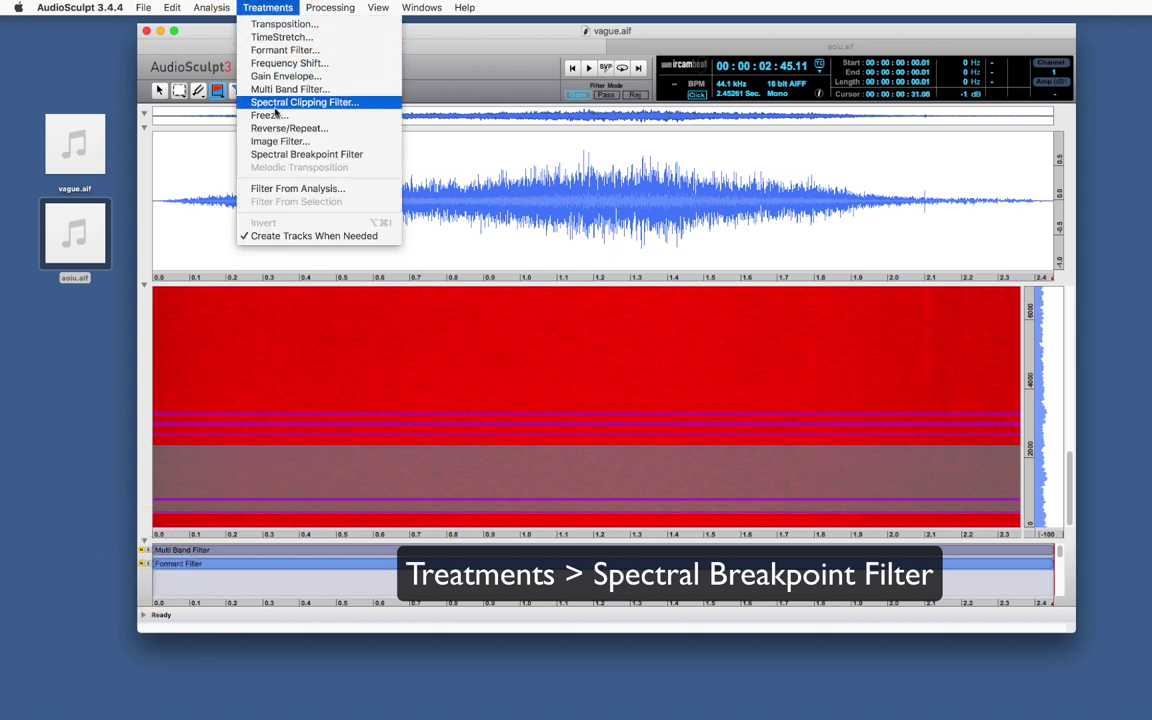
click(300, 154)
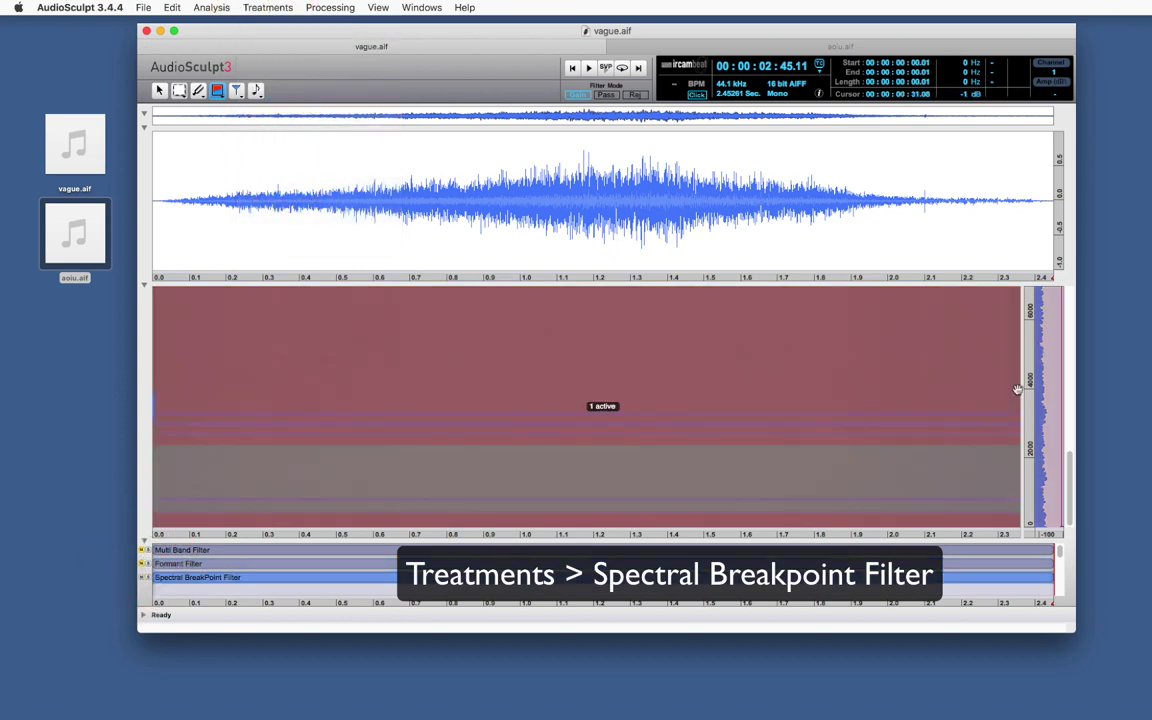
- Widen the spectrum view and shape the breakpoint curve with points at about -109 dB near 875 Hz, +2.7 dB and -73.5 dB
drag(1017, 389, 805, 389)
click(856, 478)
drag(856, 478, 826, 496)
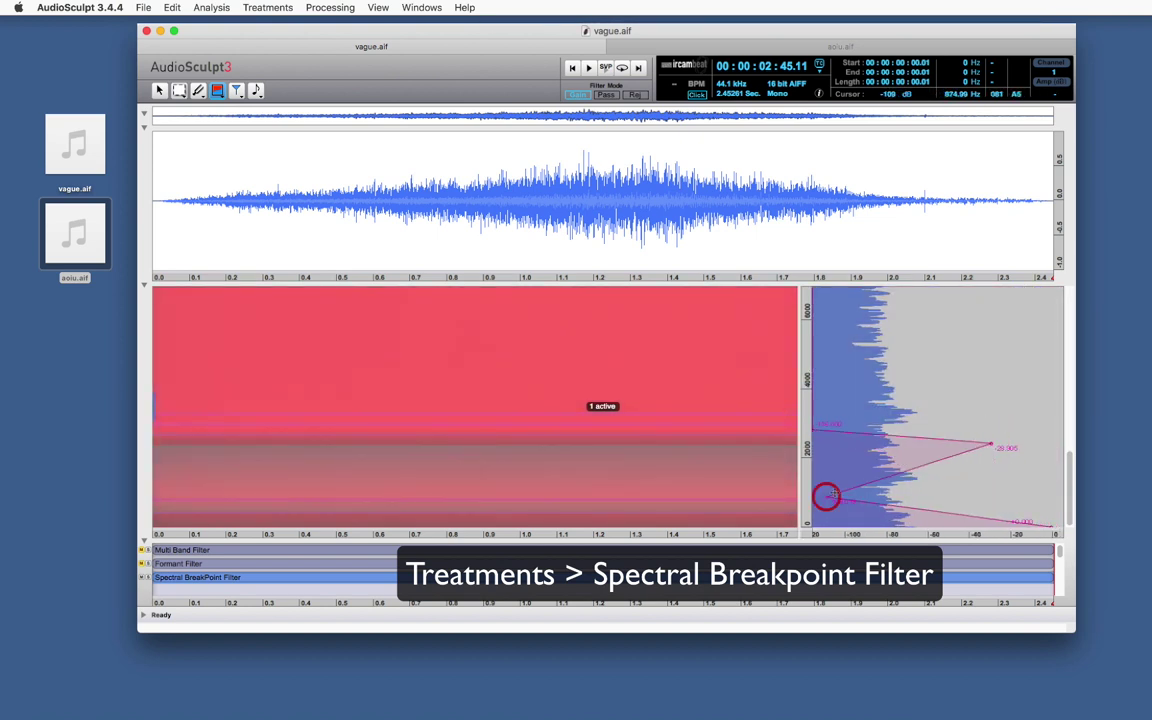
drag(990, 443, 1054, 447)
click(588, 67)
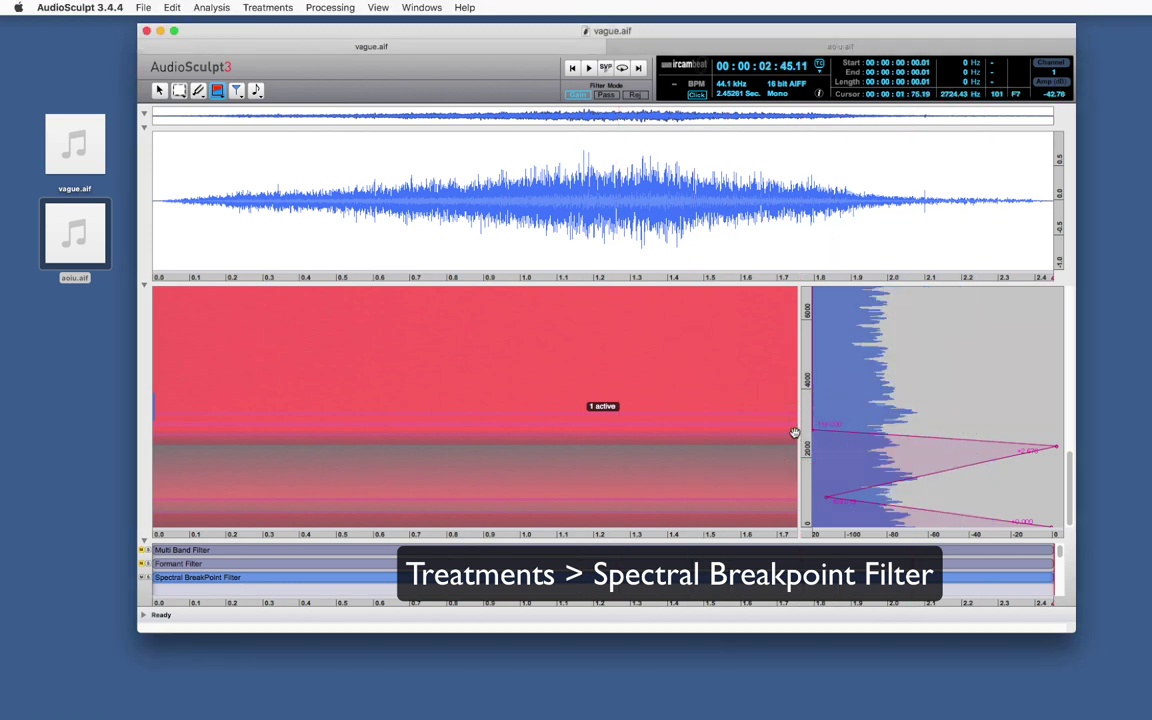
drag(795, 431, 900, 458)
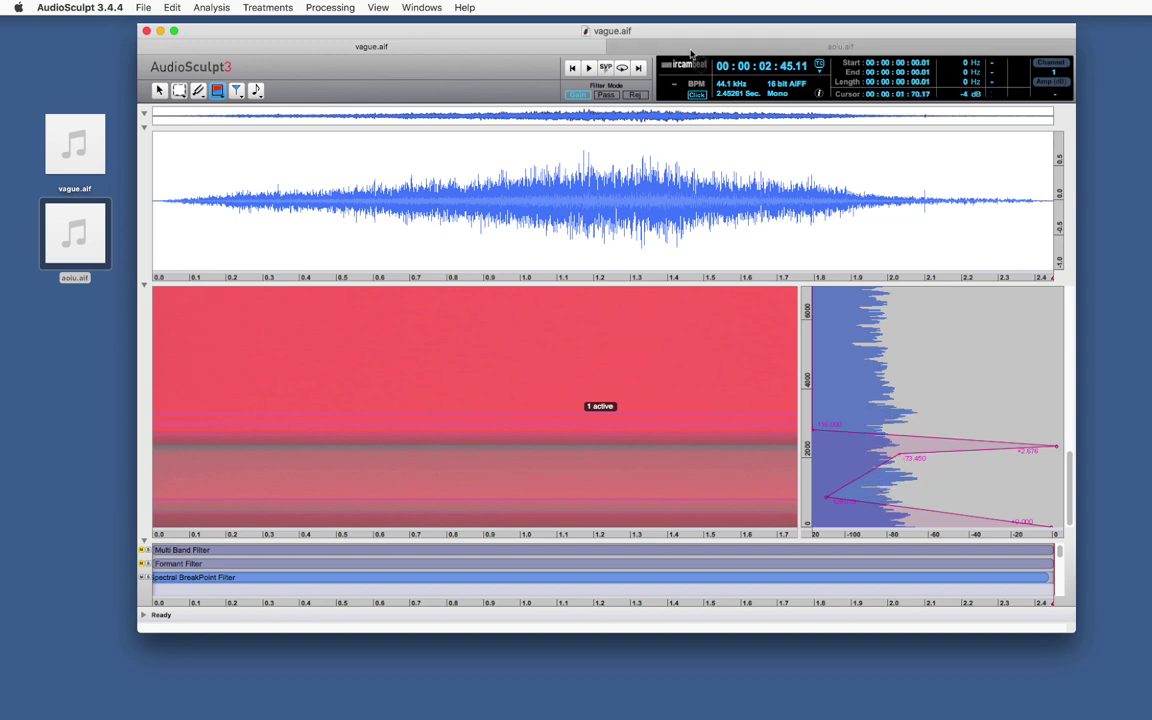
- Play the unprocessed vague.aif from the start and the voice recording aoiu.aif to compare the two sounds
click(620, 46)
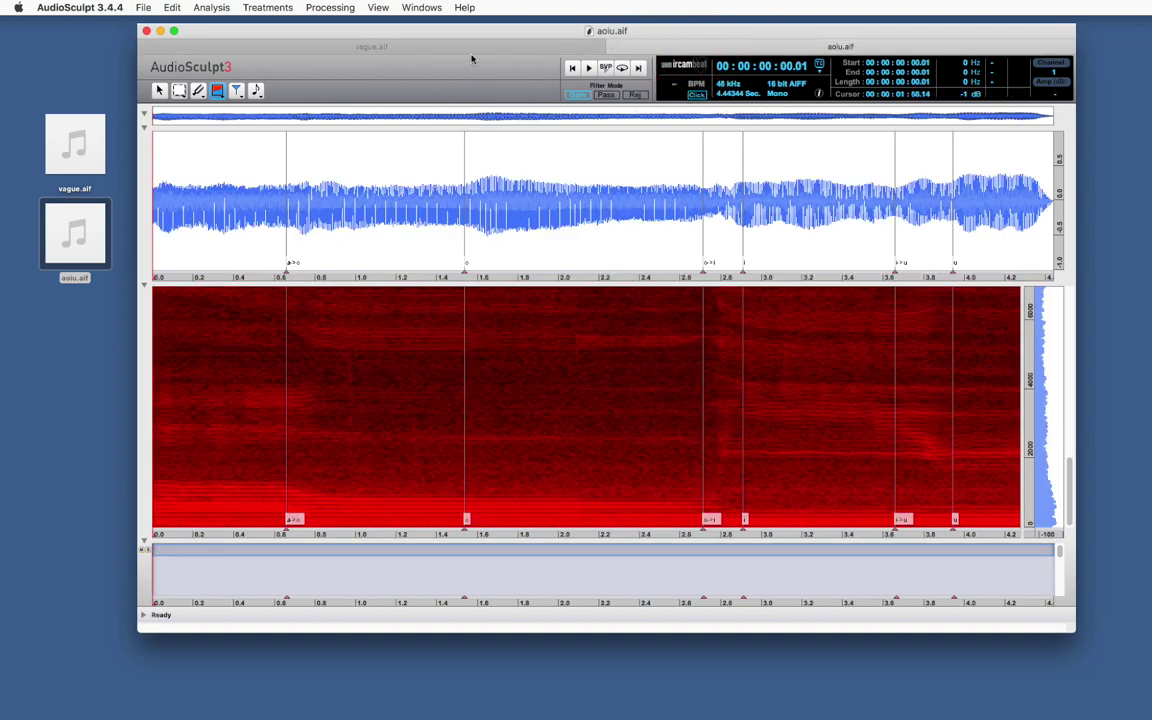
click(566, 42)
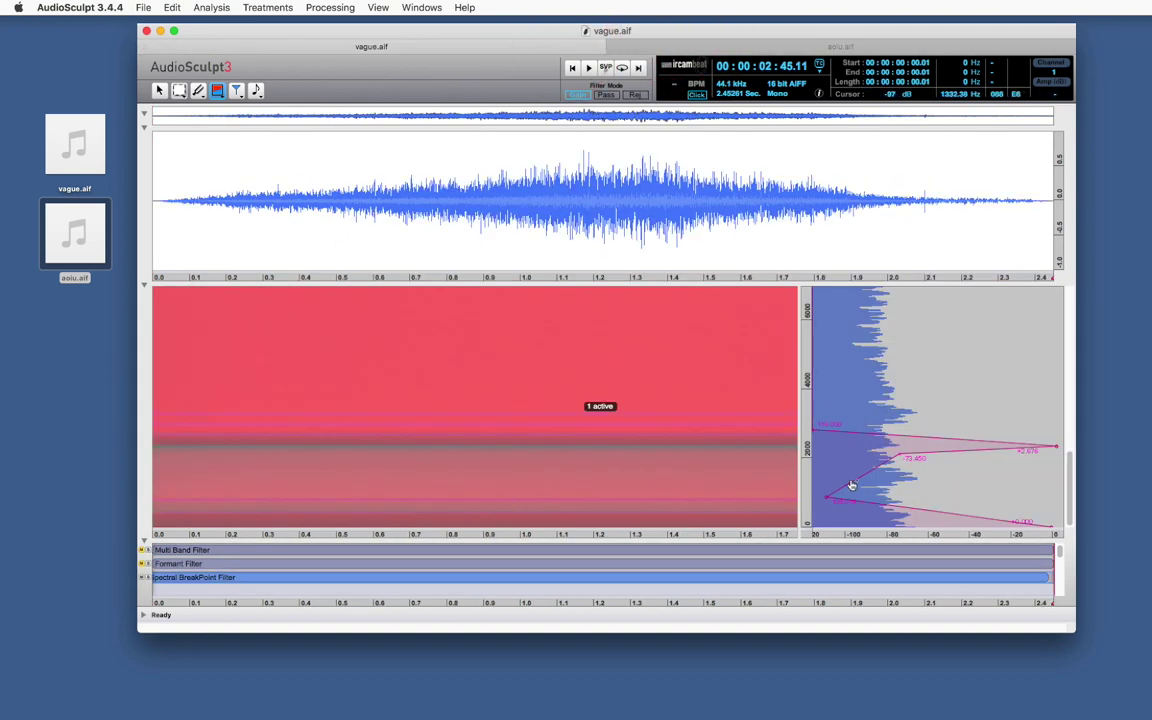
click(700, 46)
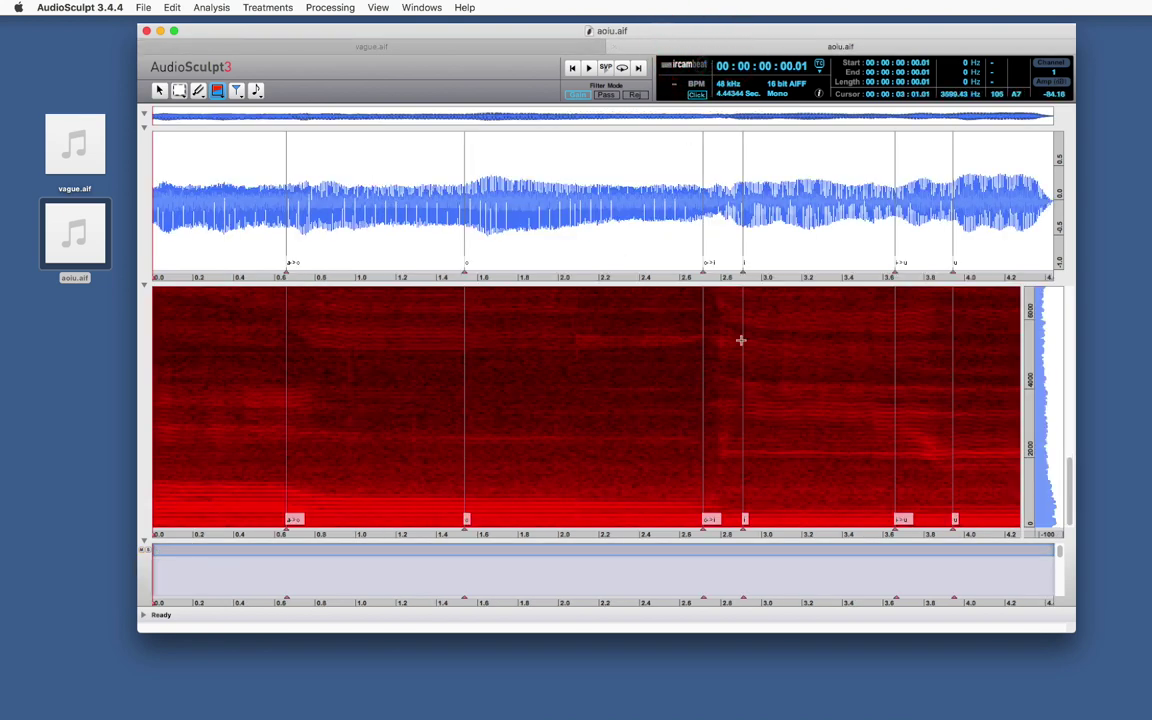
click(560, 46)
click(572, 67)
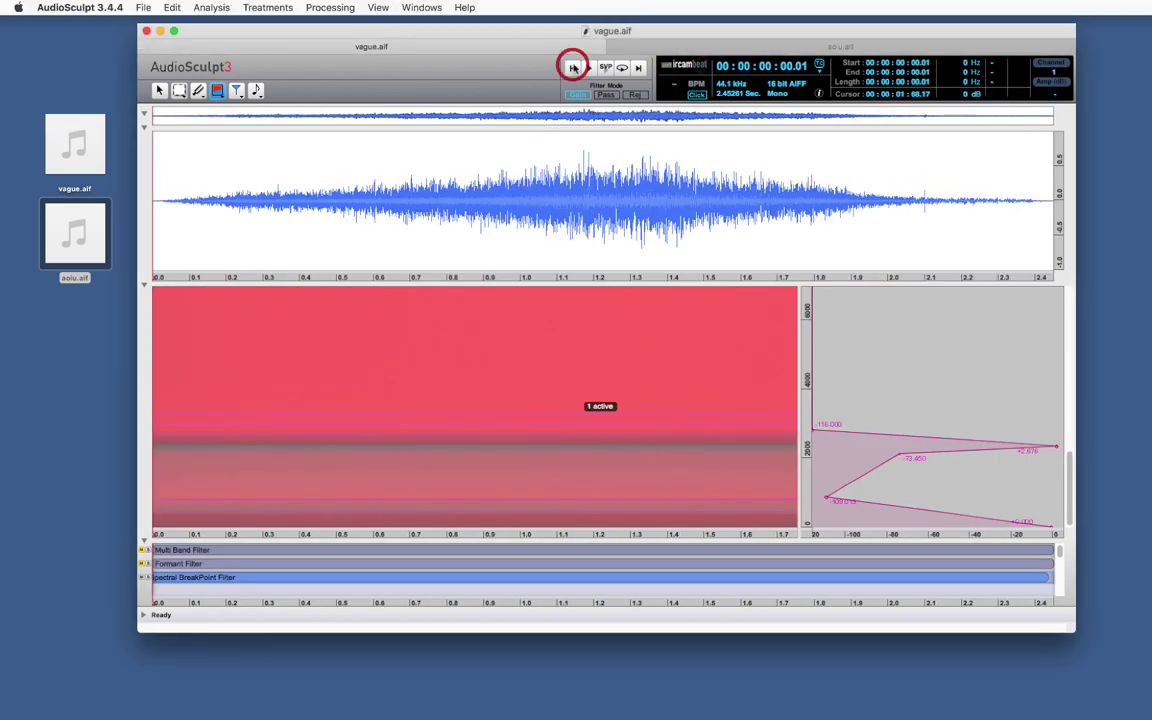
click(590, 68)
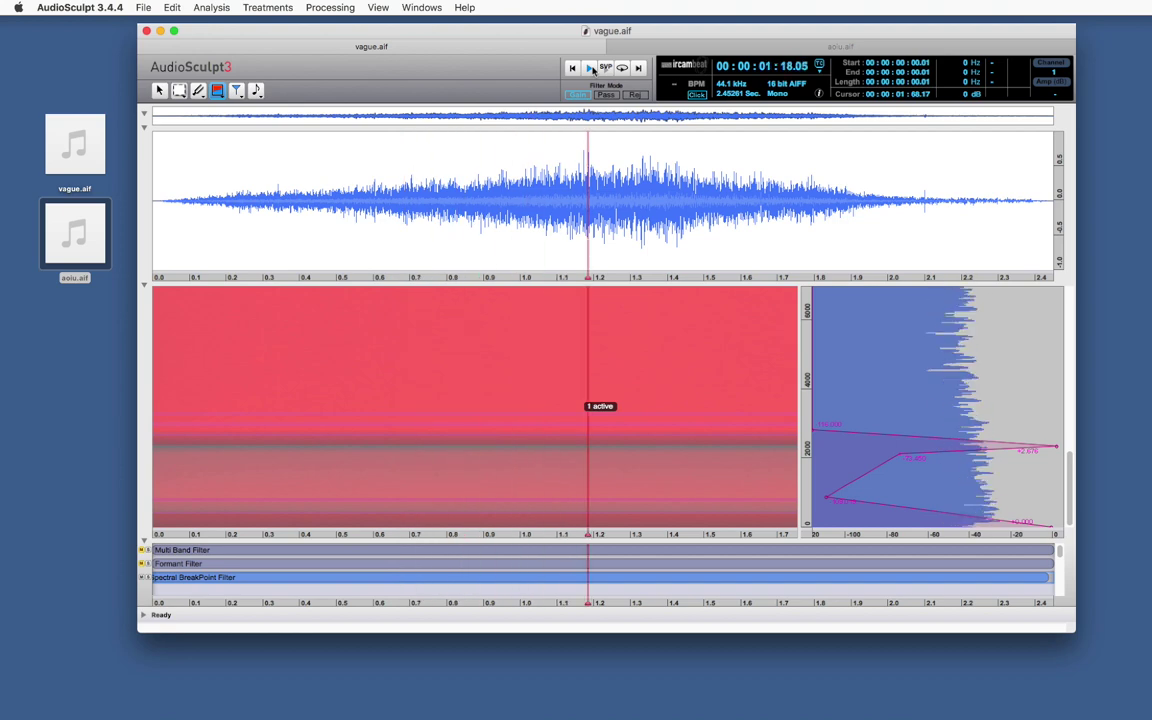
click(628, 50)
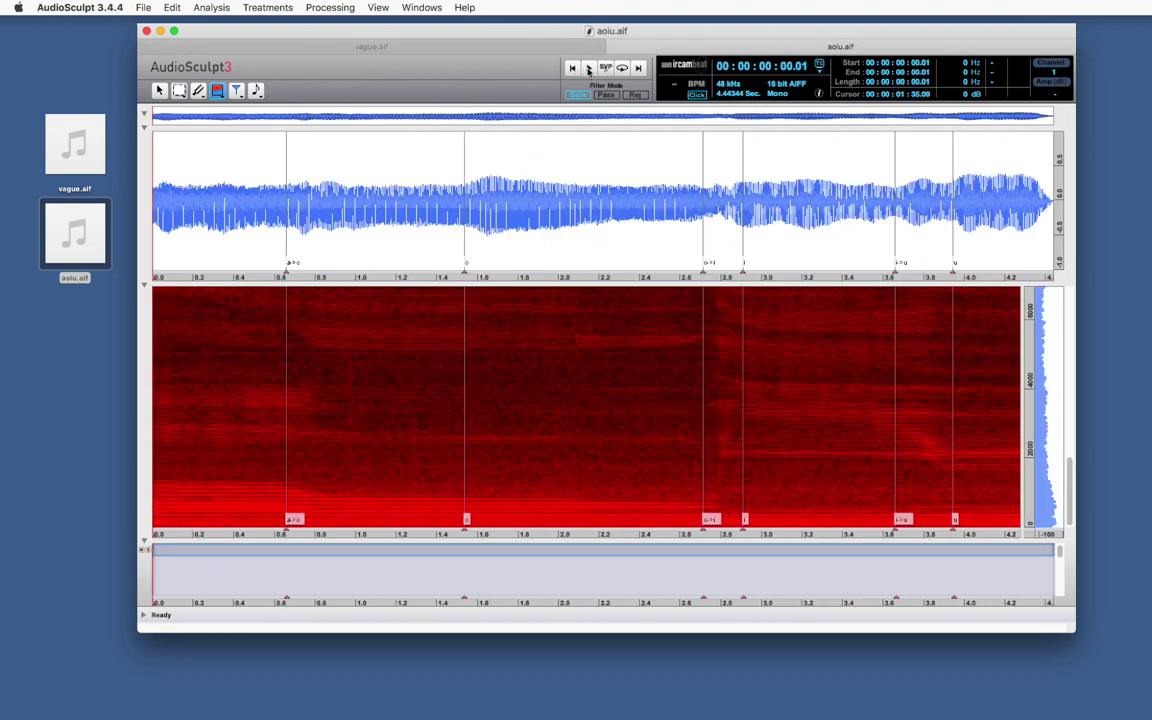
click(589, 68)
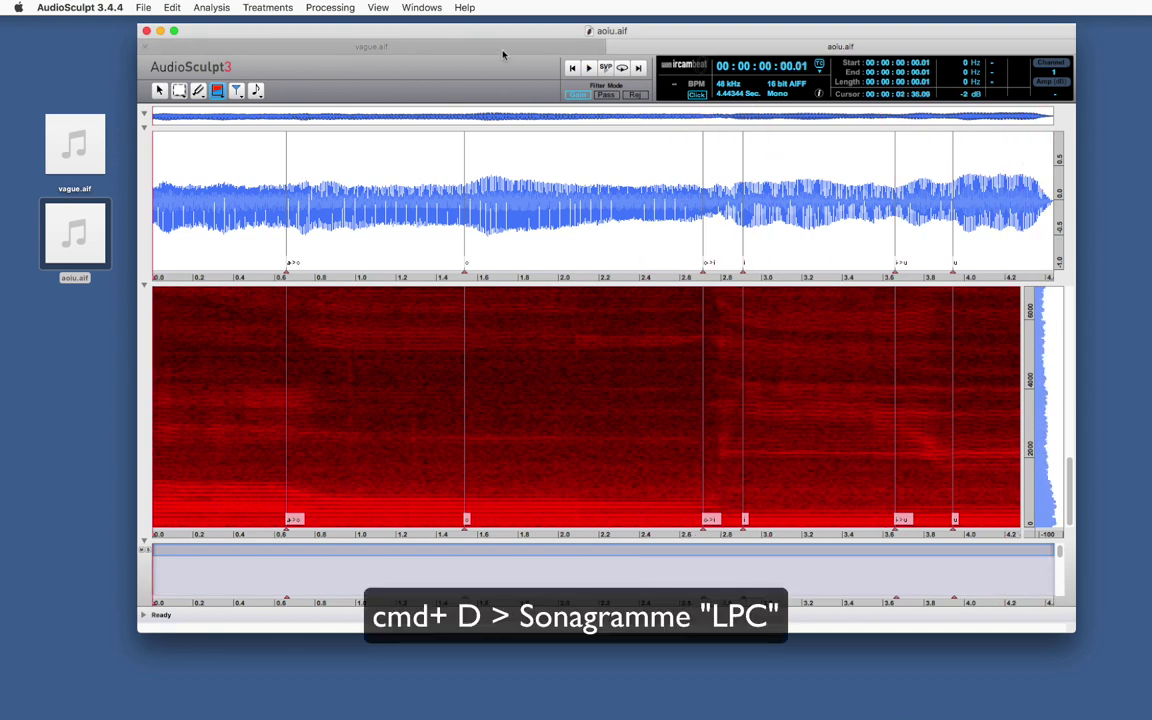
- Run a sonogram analysis of type LPC on aoiu.aif and play the sound
key(super+d)
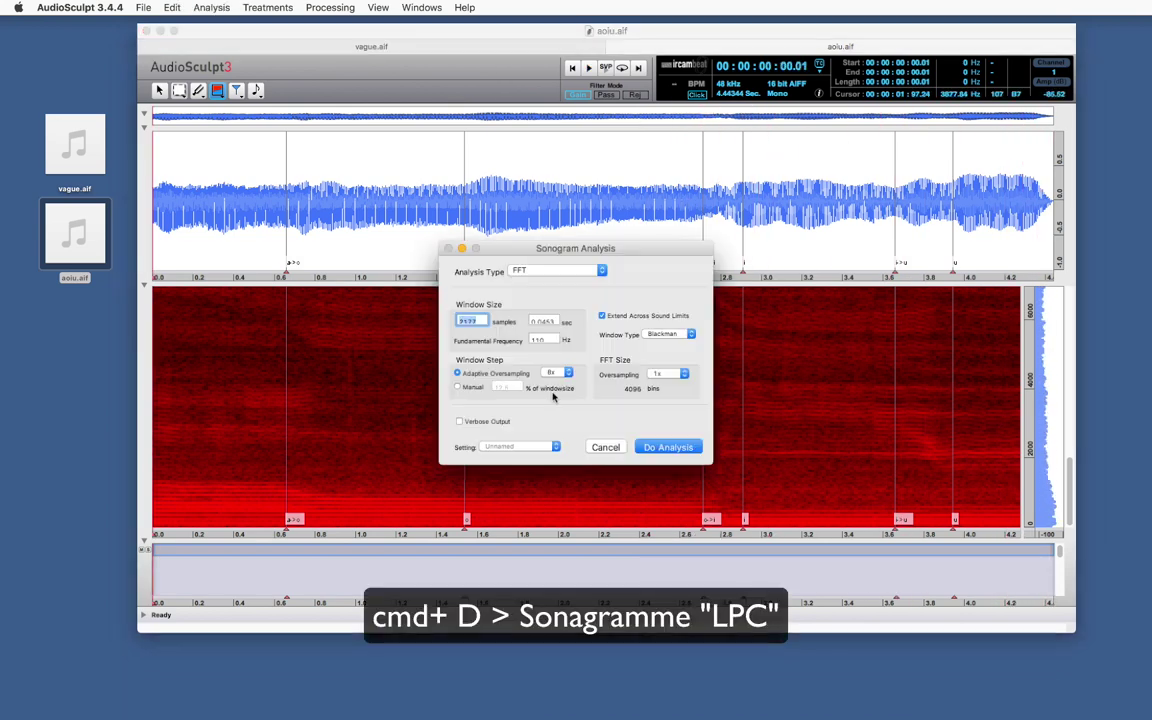
click(557, 271)
click(540, 276)
click(668, 447)
key(space)
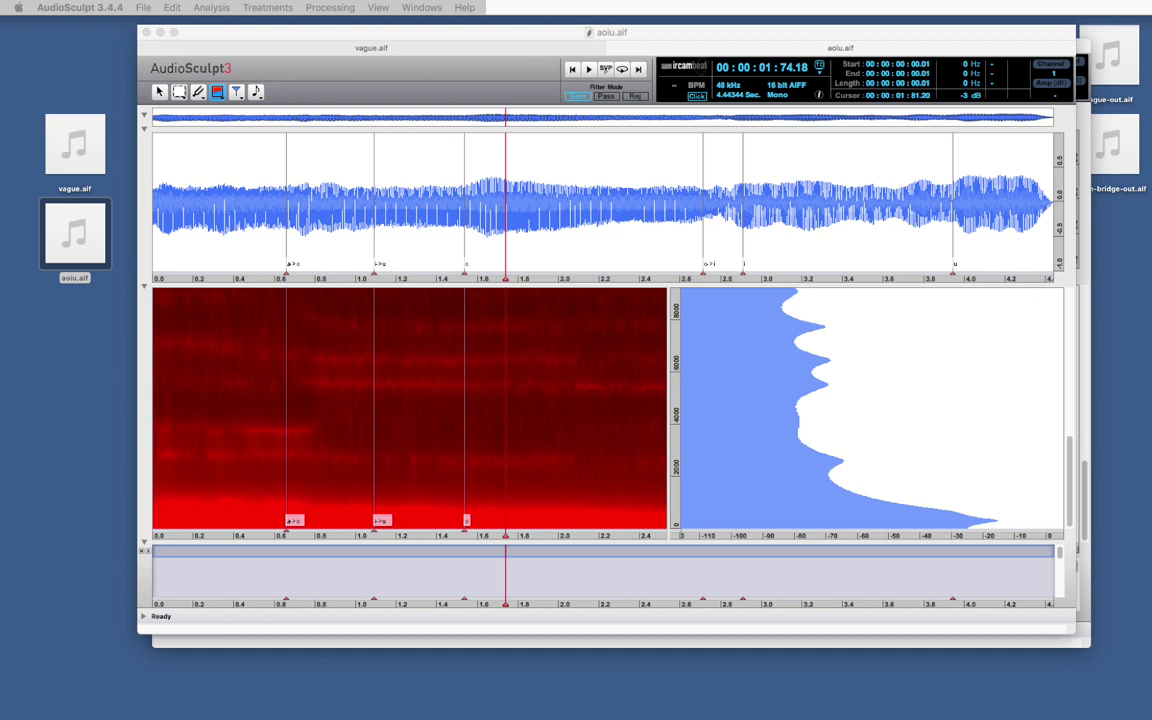
- Examine the formant peaks in the LPC spectrum at several playback positions across the vowels of aoiu.aif
click(247, 220)
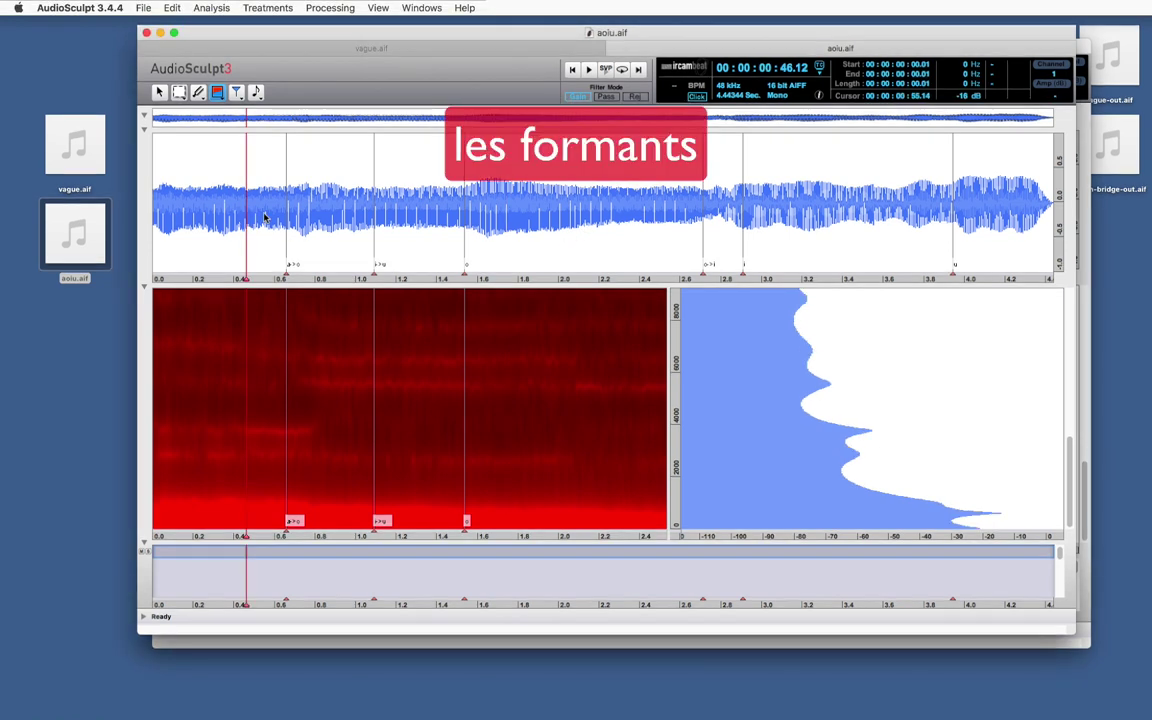
click(265, 218)
click(327, 214)
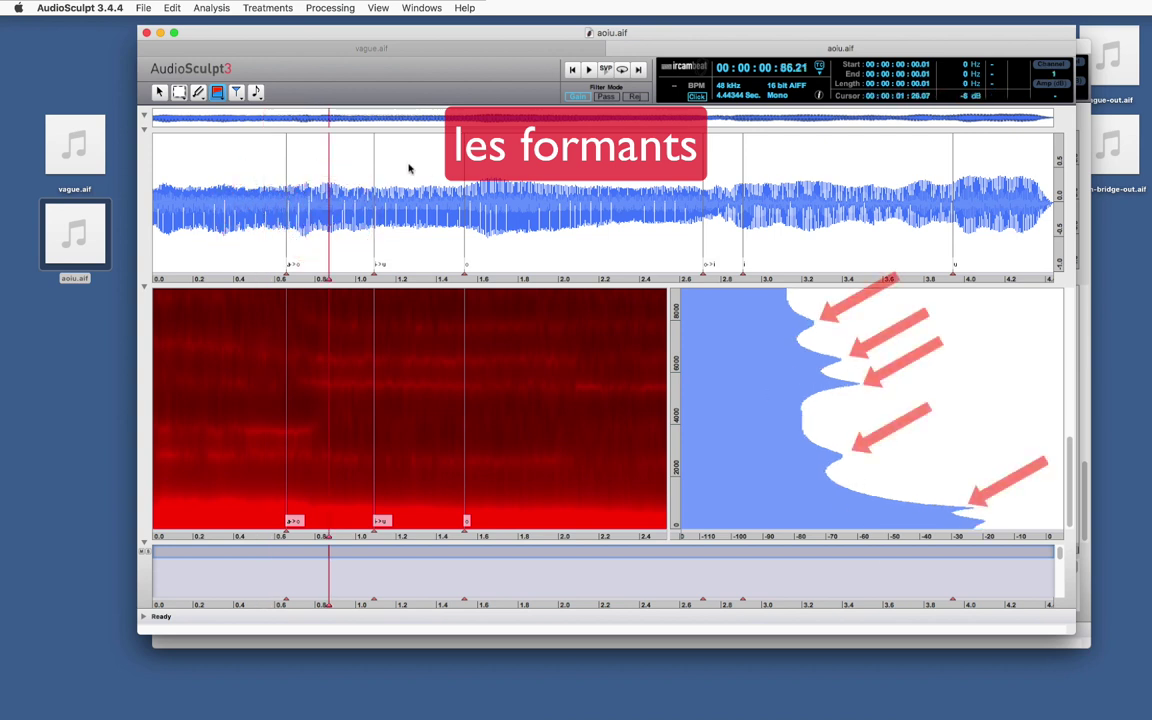
click(420, 193)
click(584, 200)
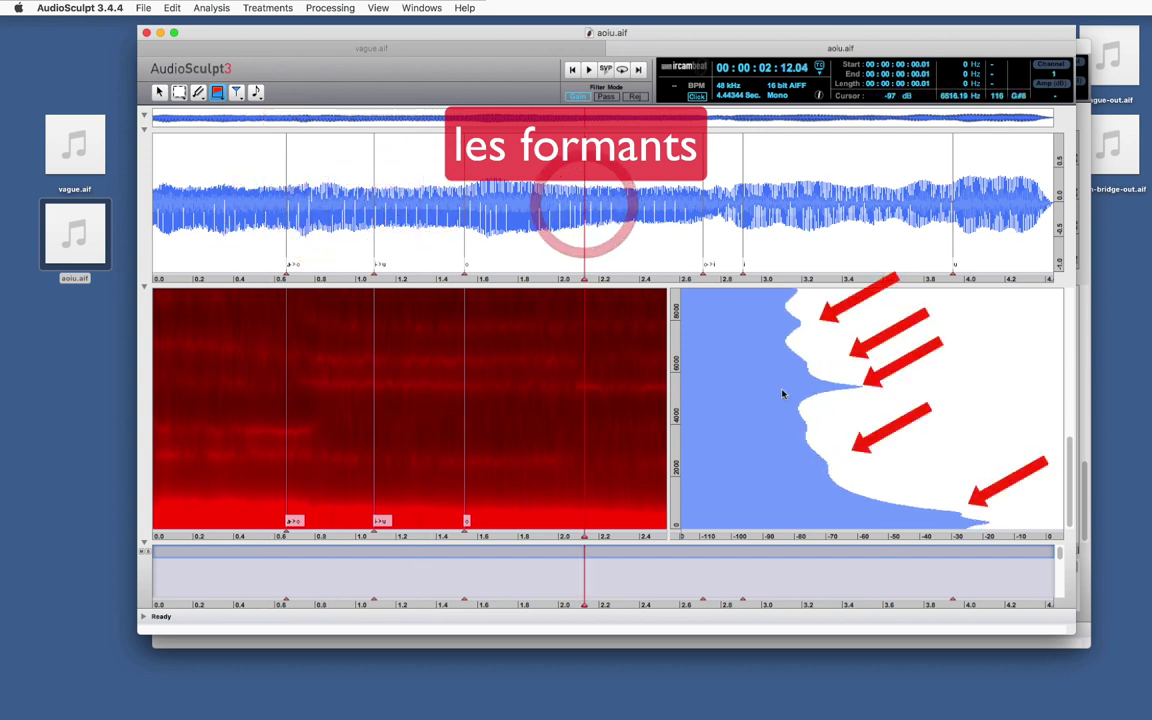
- Examine the formant peaks of aoiu.aif in the LPC spectrum at about 3.25 s and 3.63 s
click(813, 208)
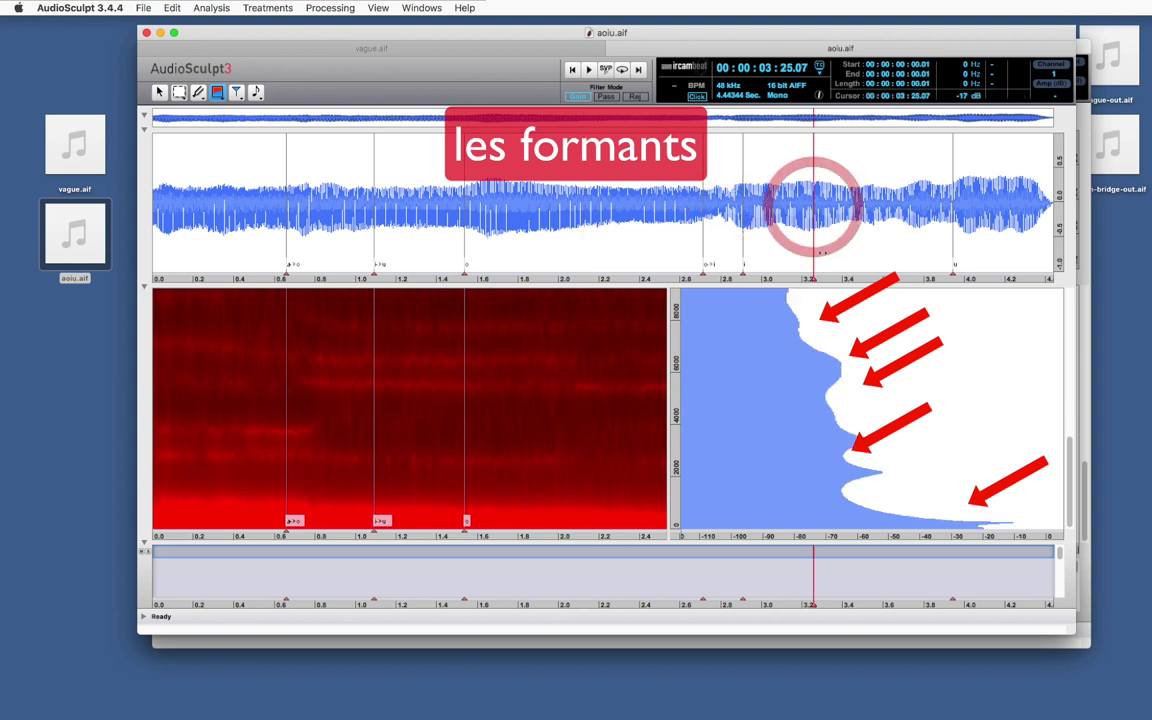
click(890, 215)
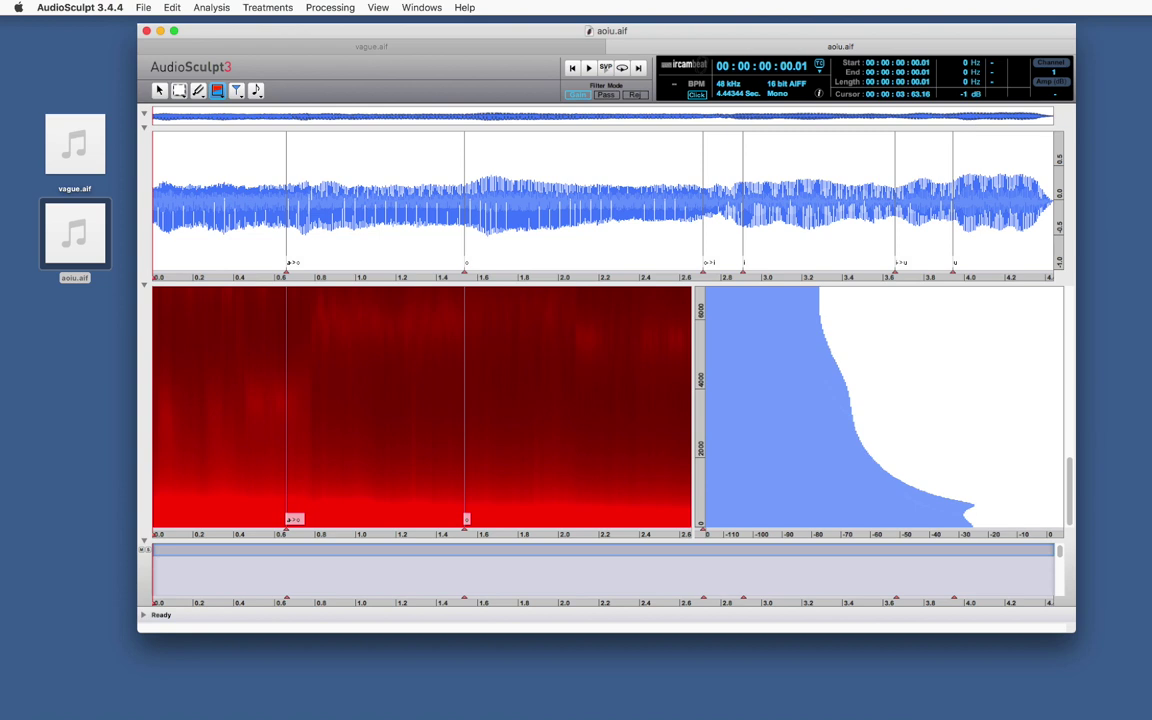
click(405, 45)
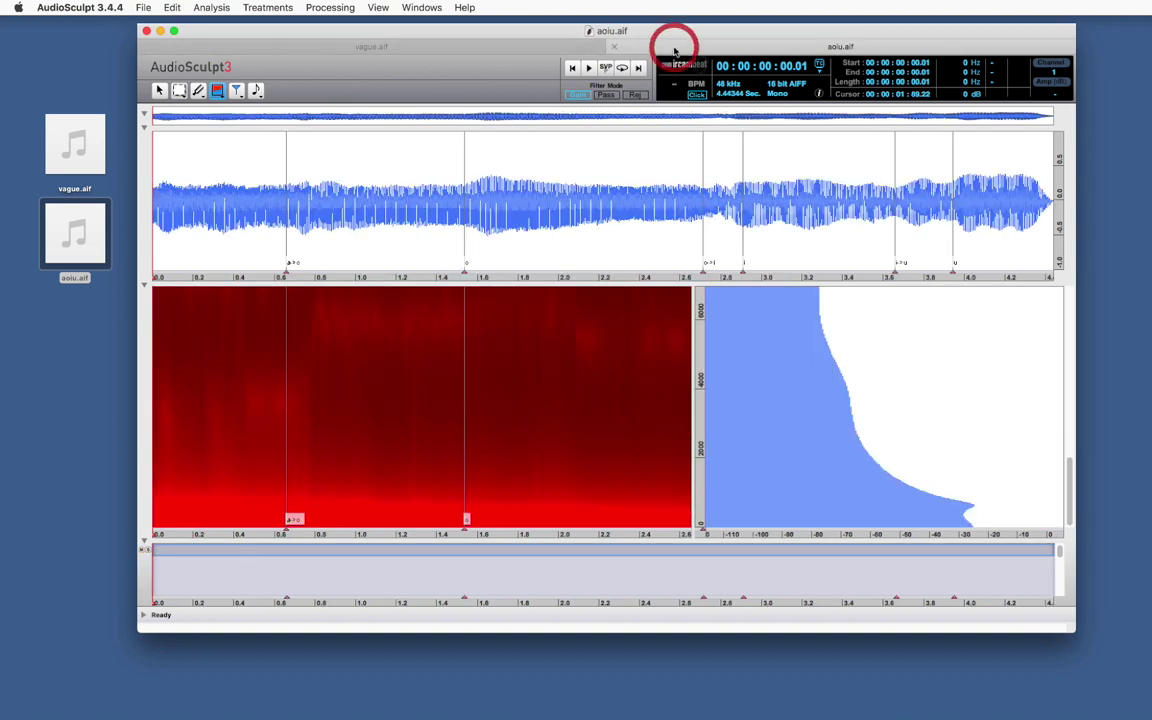
click(630, 45)
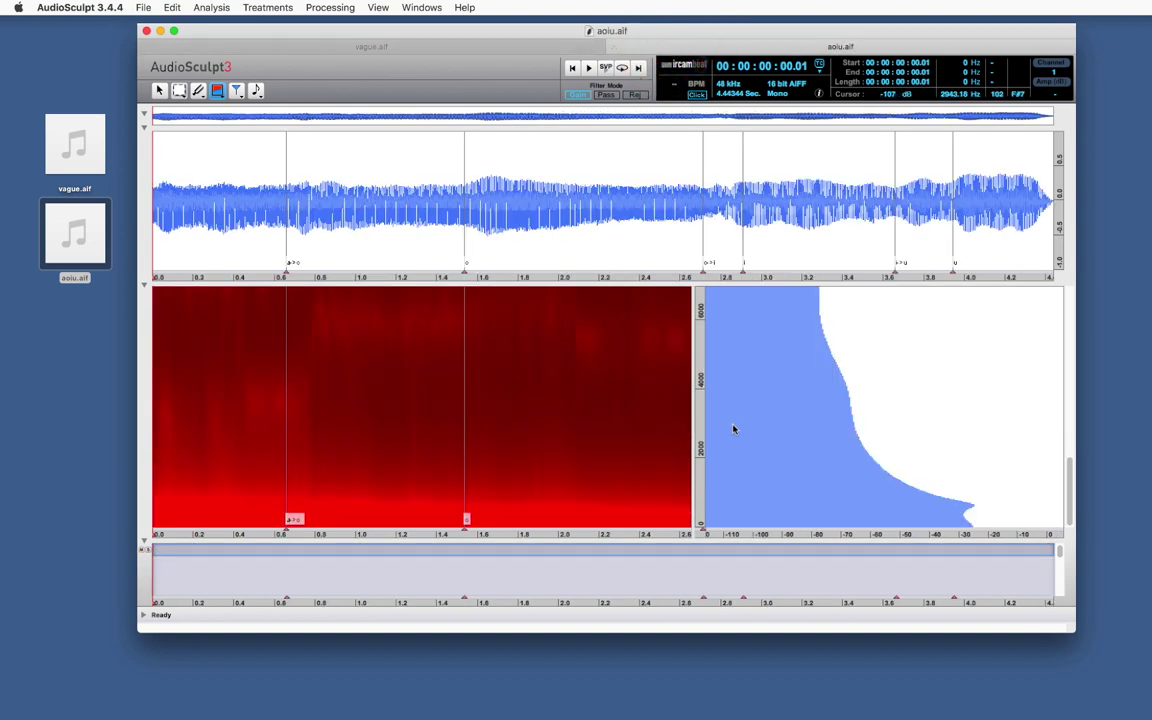
key(super+1)
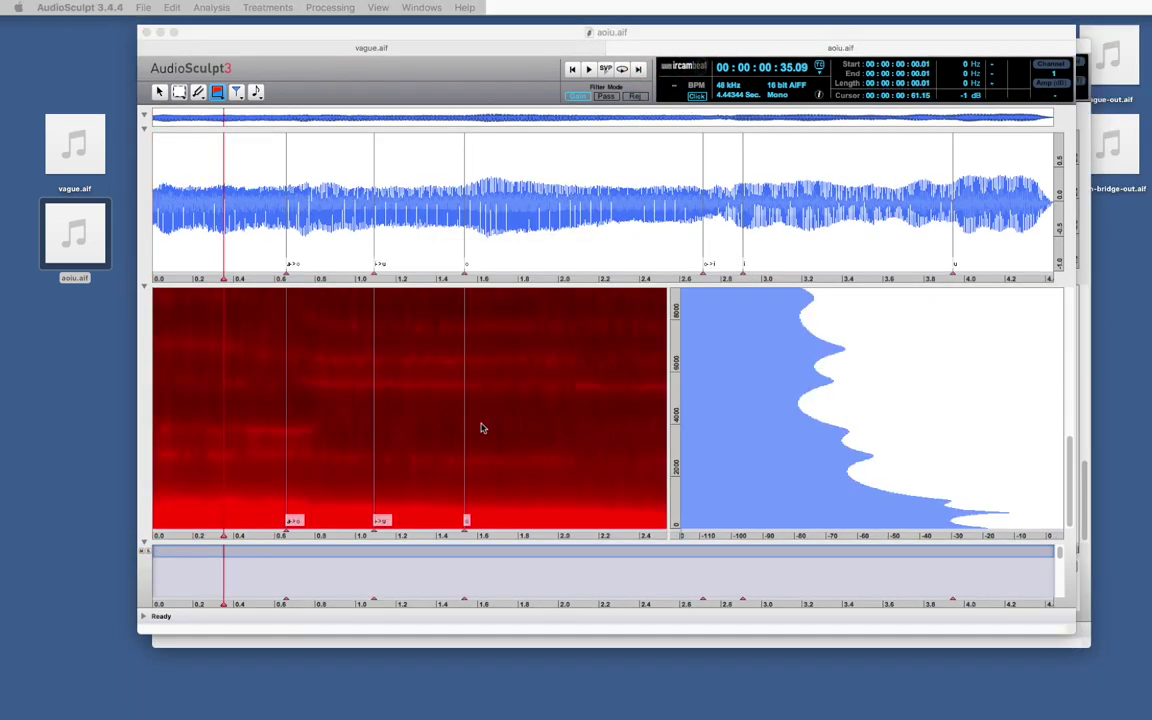
- Place the playhead of aoiu.aif at about 0.35 s in the first vowel and copy the instantaneous spectrum there
click(481, 428)
click(198, 248)
click(226, 254)
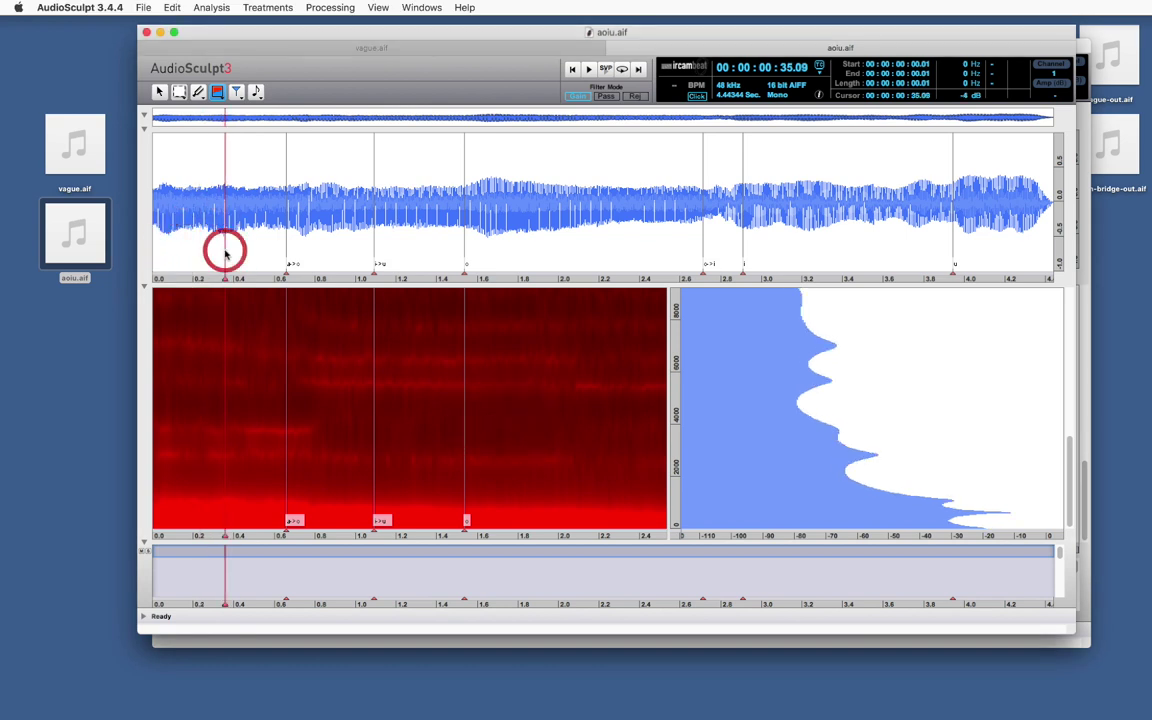
click(766, 460)
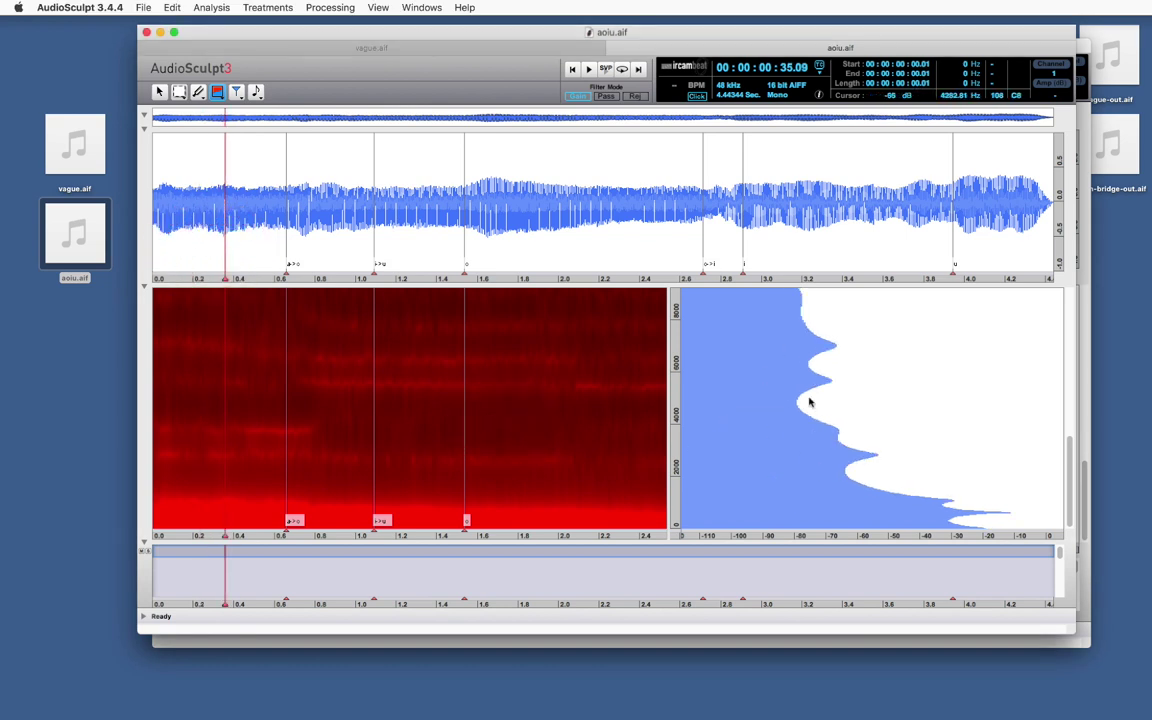
click(172, 8)
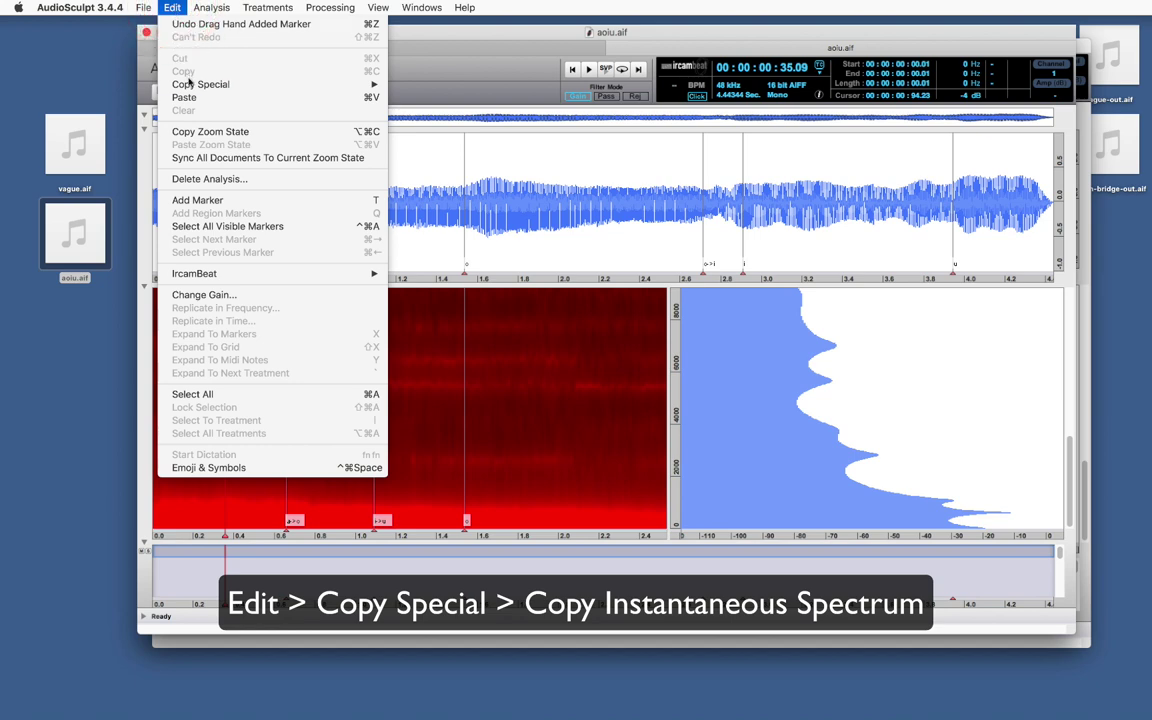
mouse_move(187, 88)
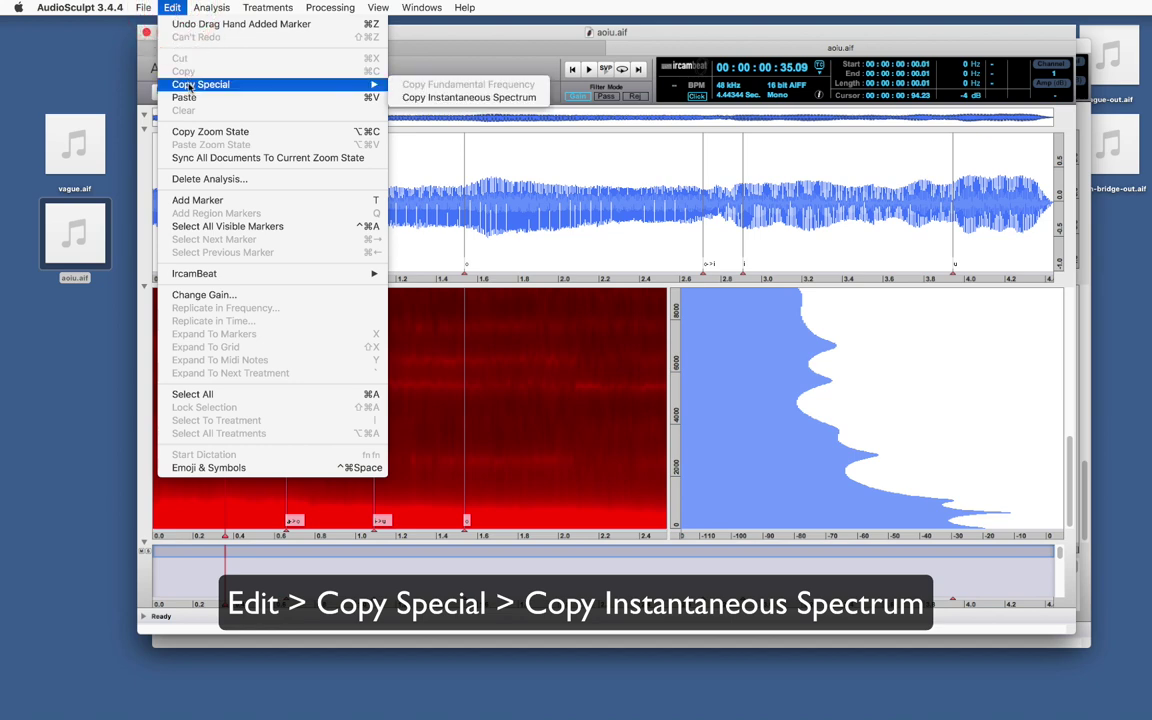
click(465, 97)
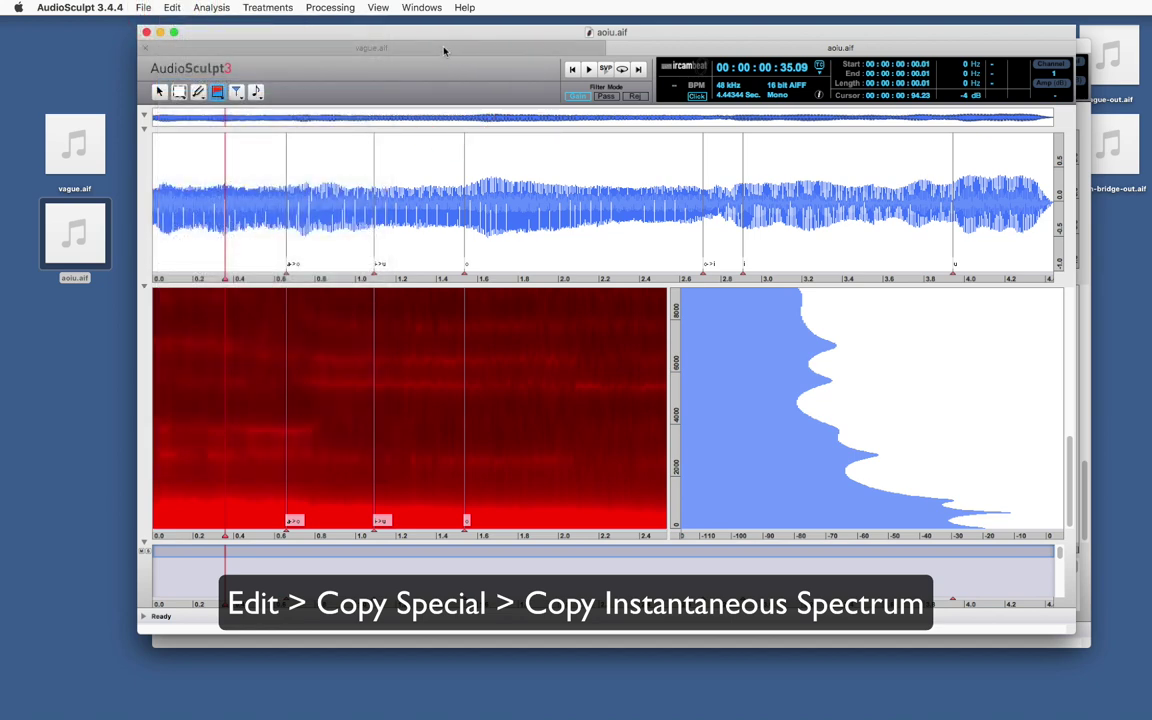
- Paste the copied instantaneous spectrum into the curve of vague.aif's Spectral BreakPoint Filter and play the sound with real-time processing
click(403, 47)
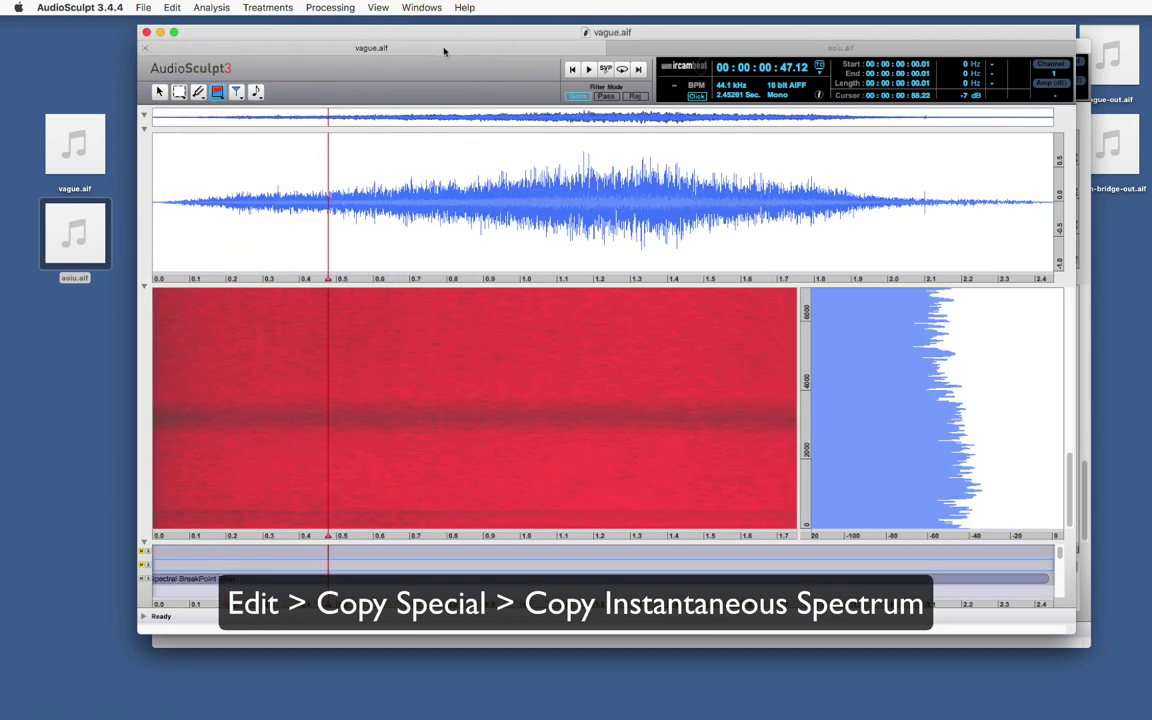
click(853, 430)
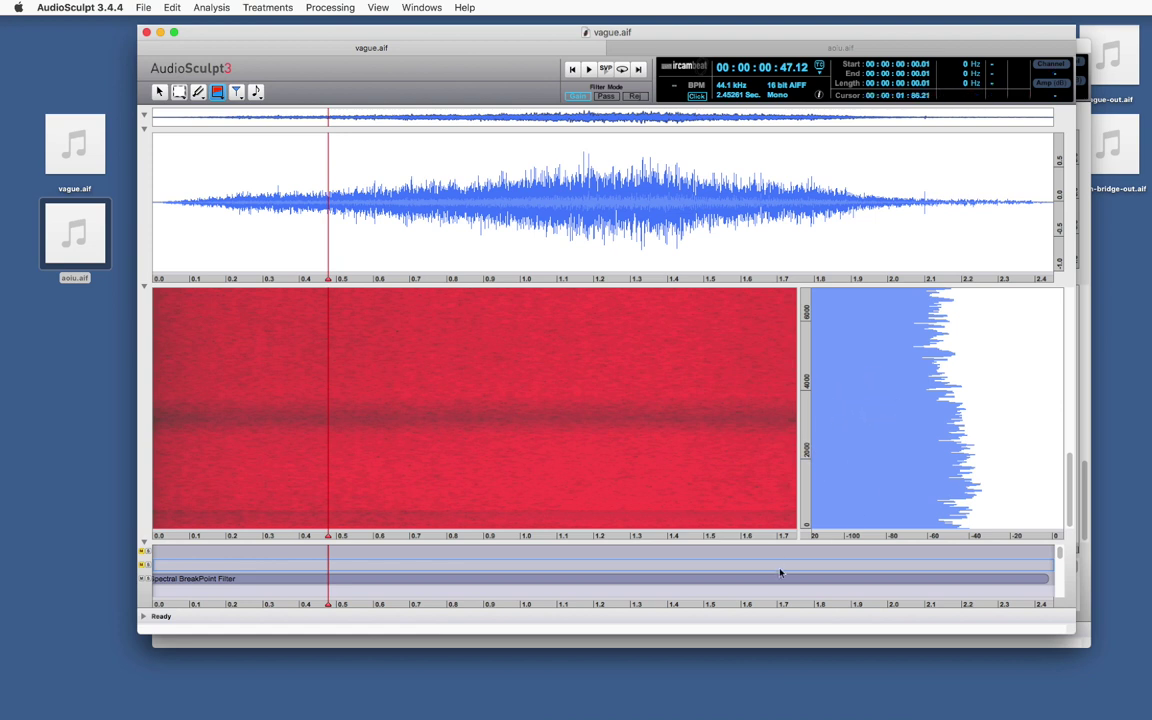
click(778, 580)
ctrl+click(863, 418)
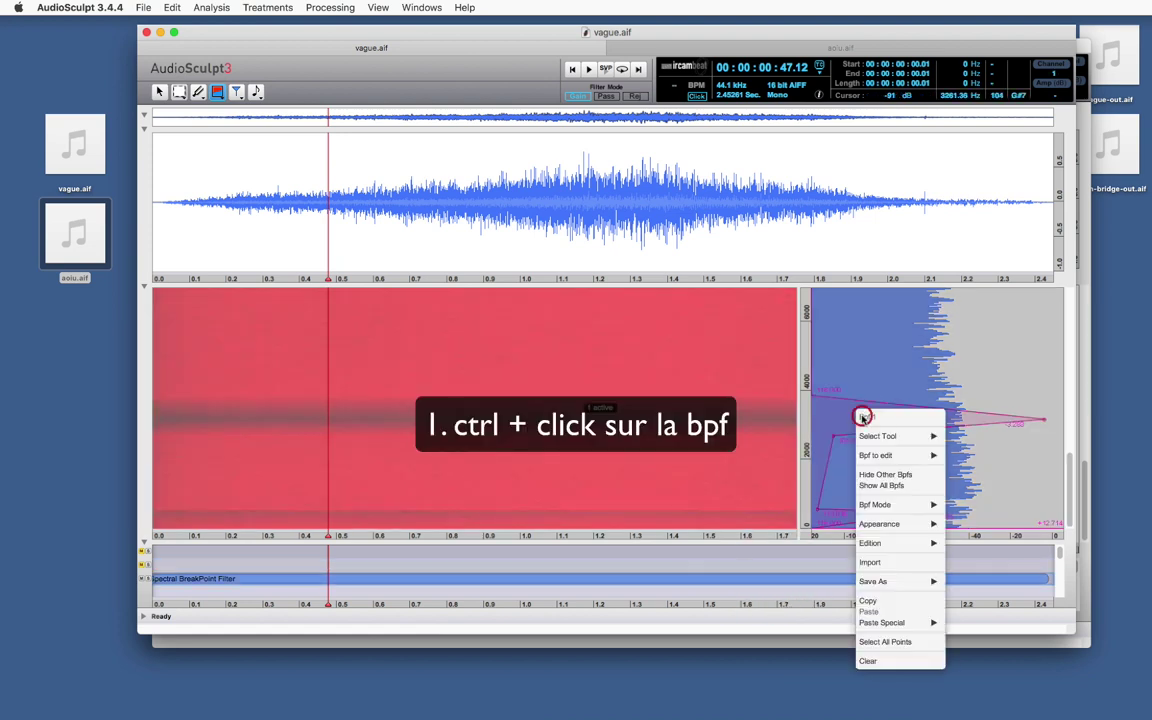
mouse_move(895, 622)
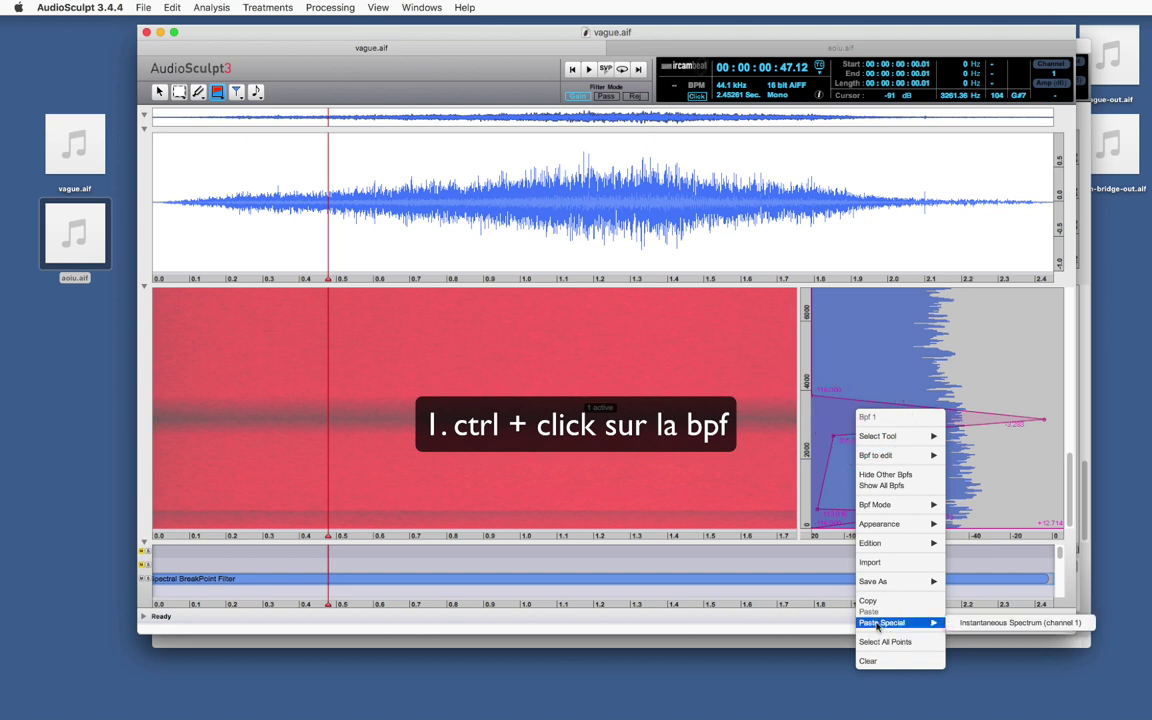
click(1020, 622)
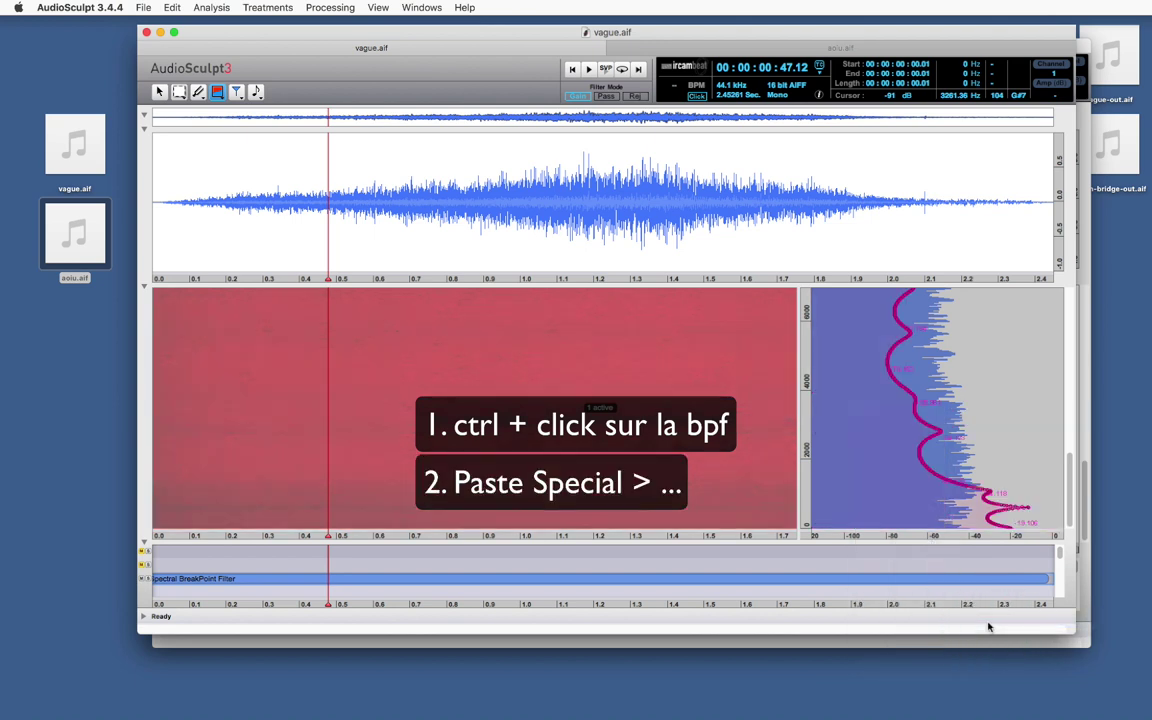
click(605, 69)
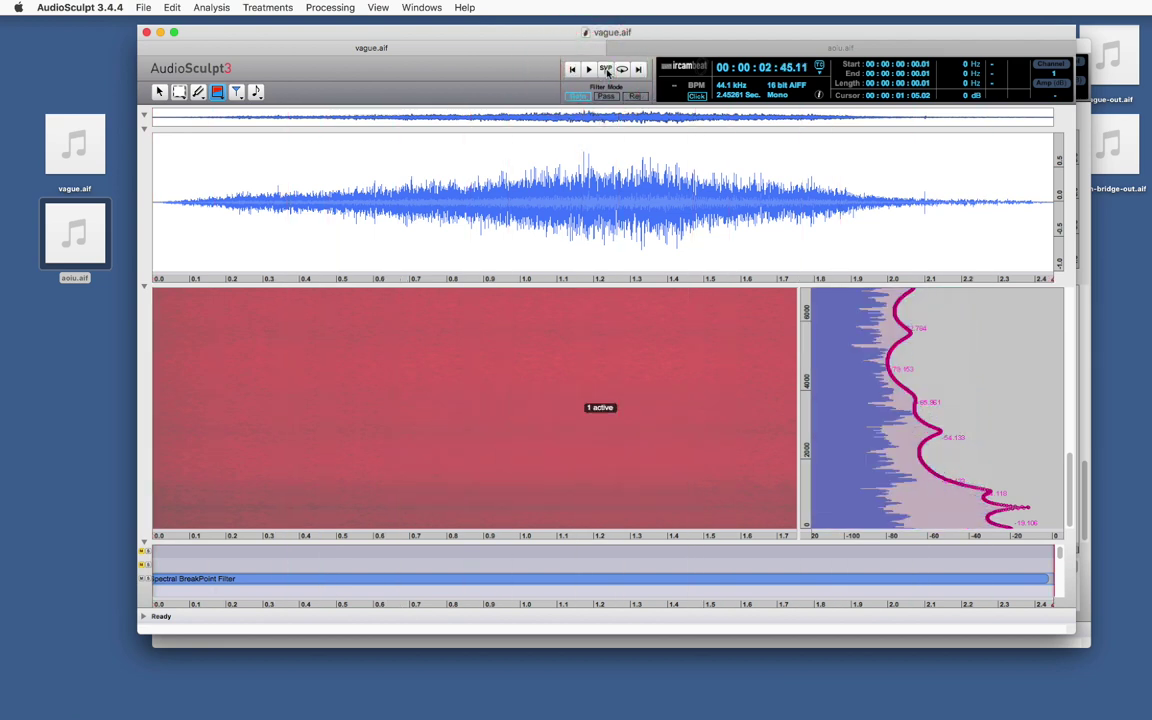
- Raise the whole breakpoint curve with the Add operation and play the filtered vague.aif again
ctrl+click(855, 409)
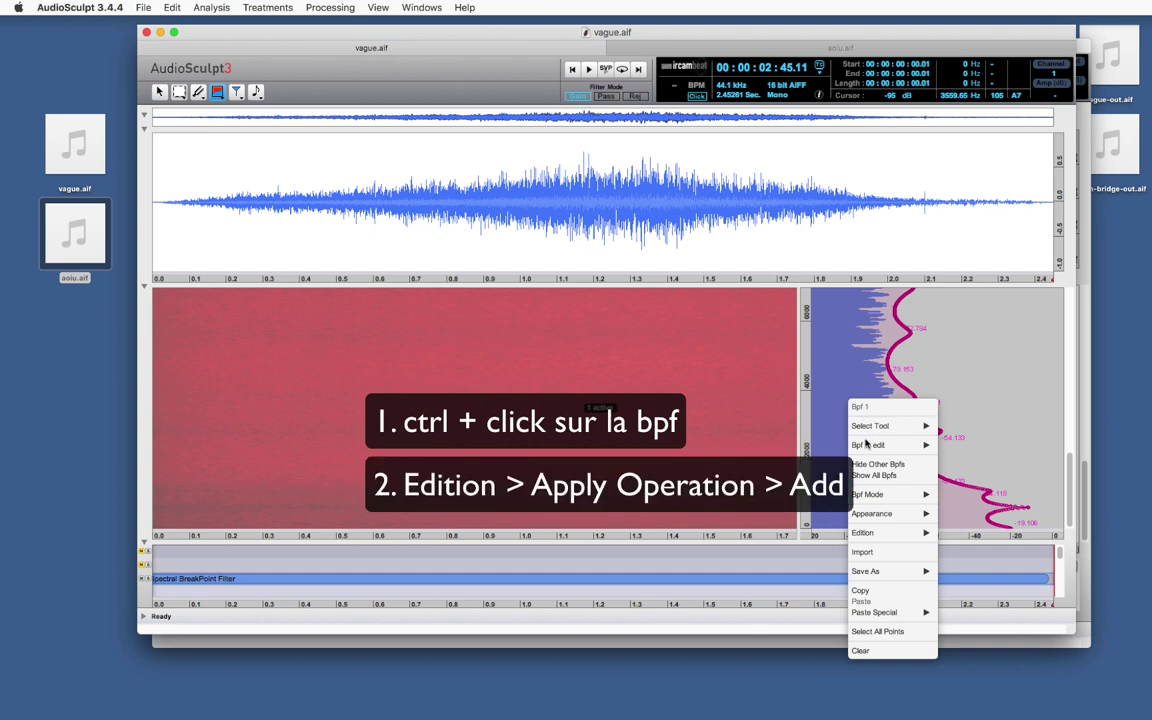
mouse_move(872, 532)
click(972, 544)
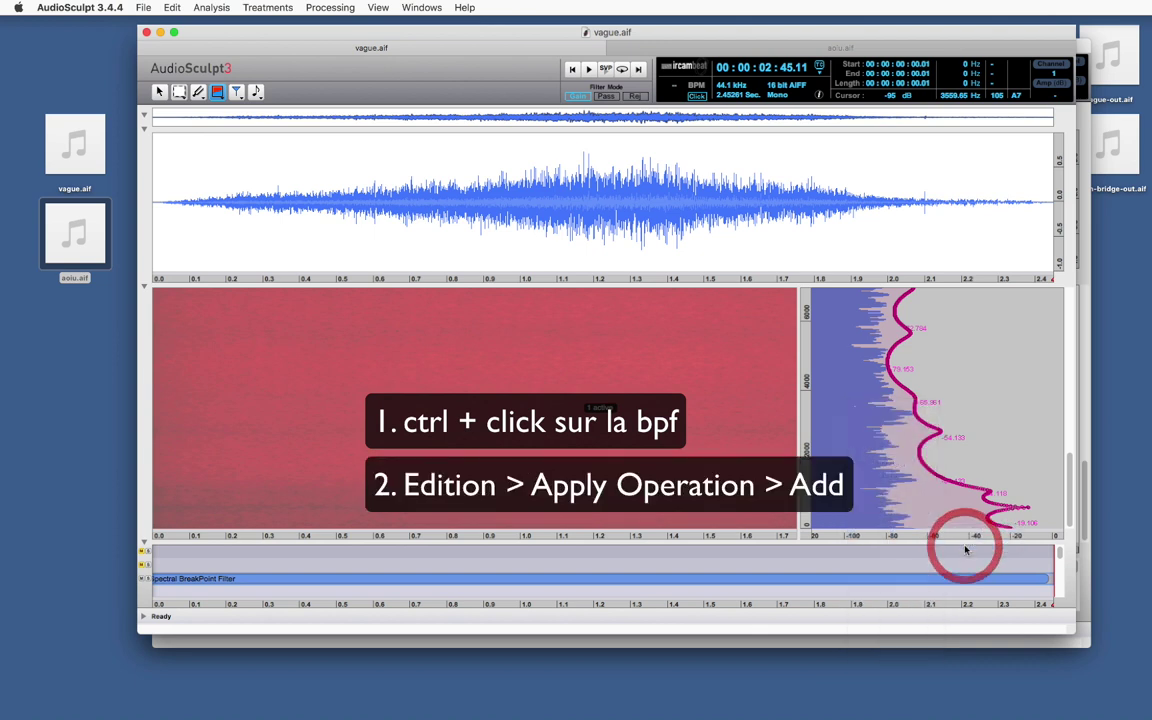
key(Return)
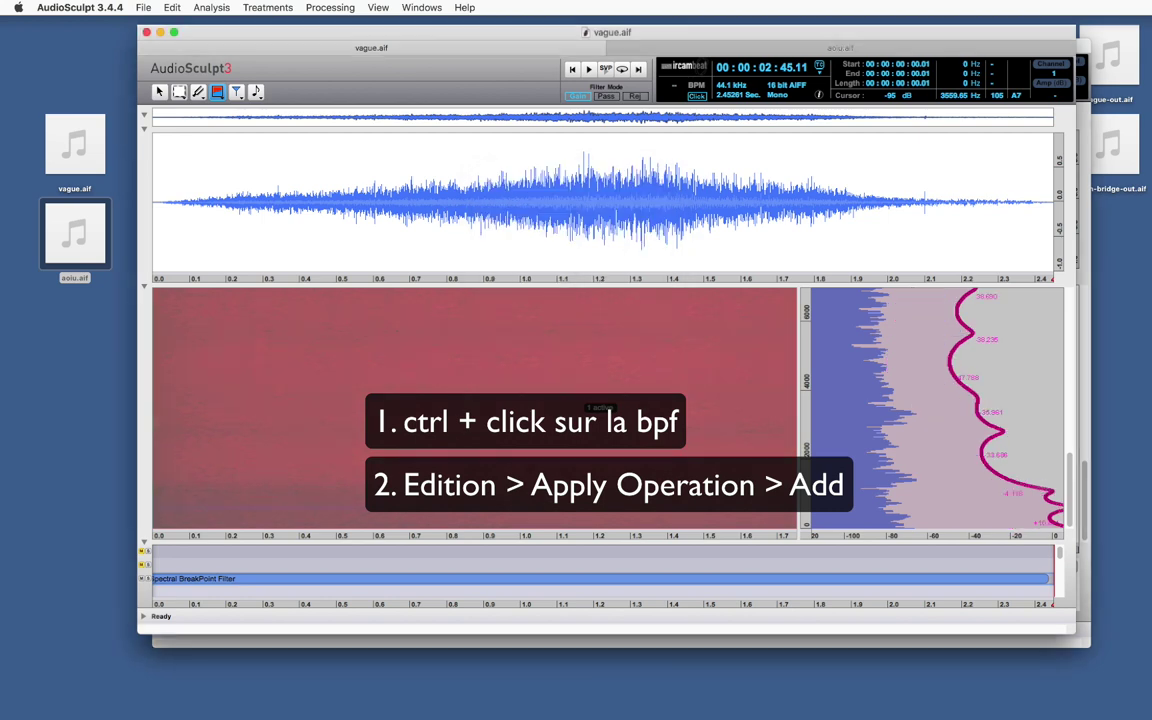
key(space)
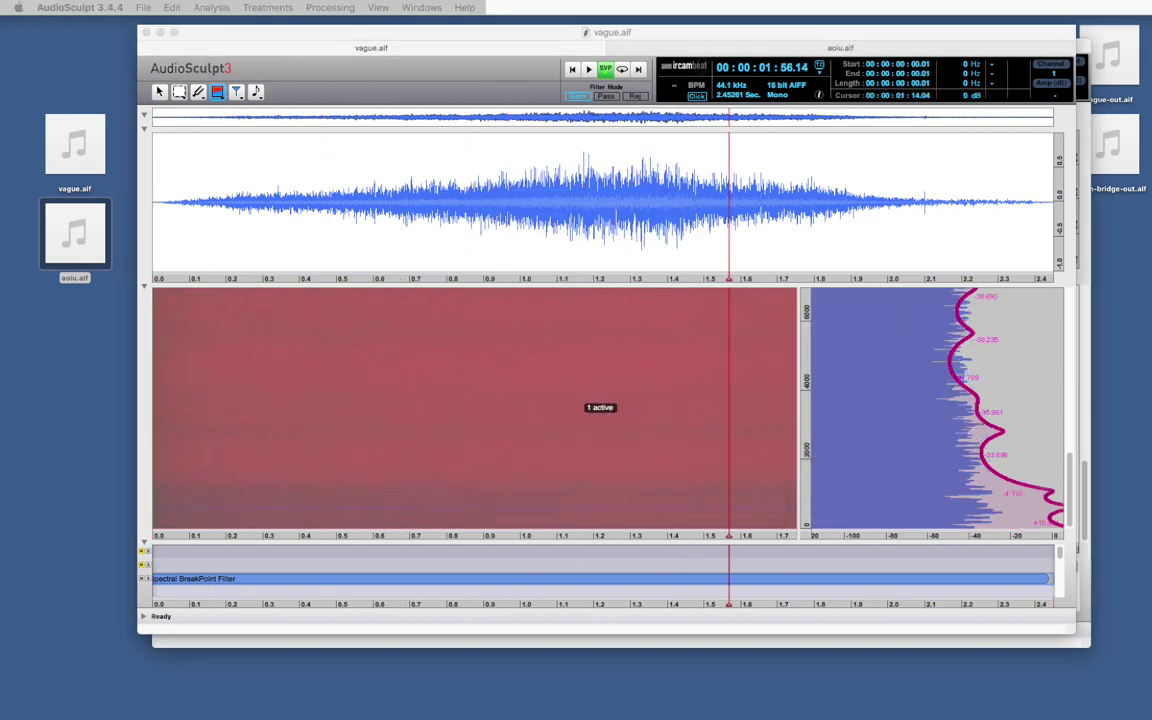
click(633, 175)
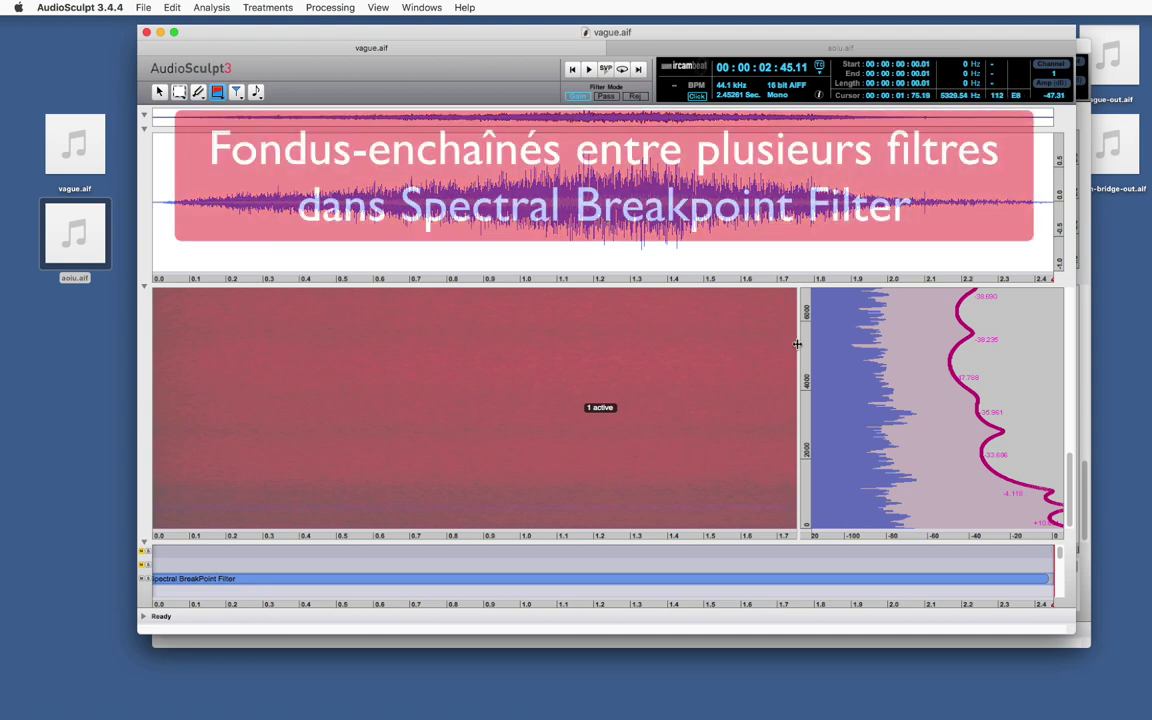
- Widen the sonogram, move the Spectral BreakPoint Filter to the first track and split its zone at about 0.55 s and 1.45 s
drag(805, 344, 862, 341)
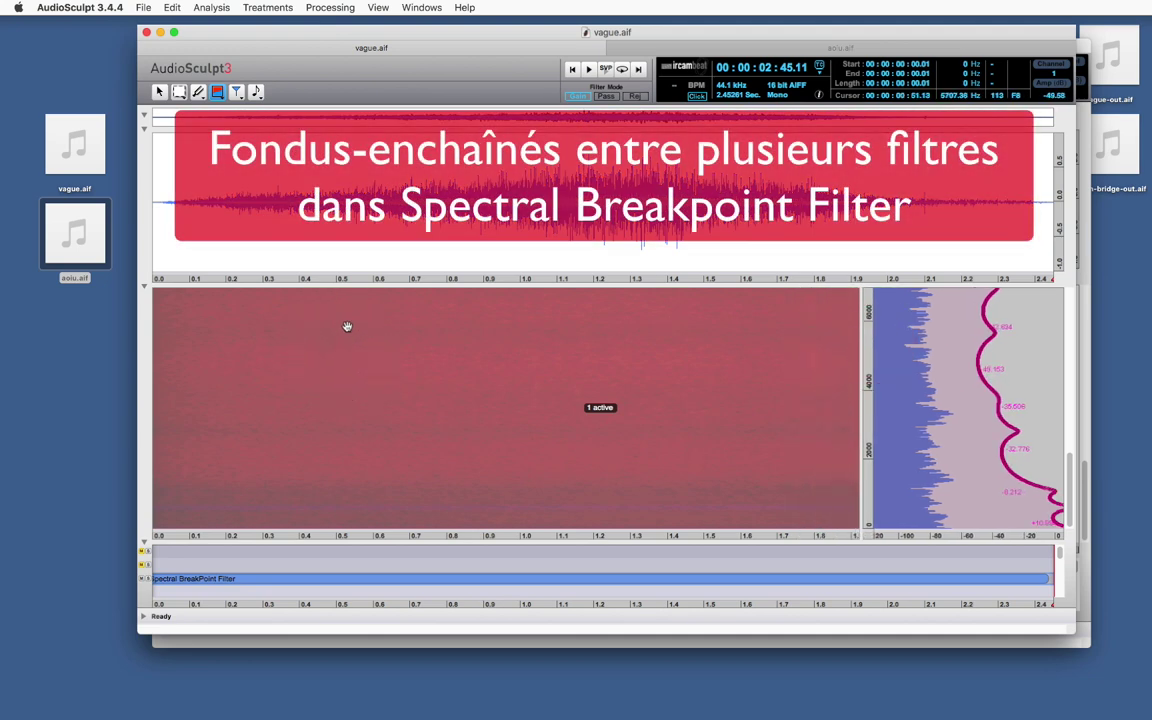
drag(529, 581, 527, 553)
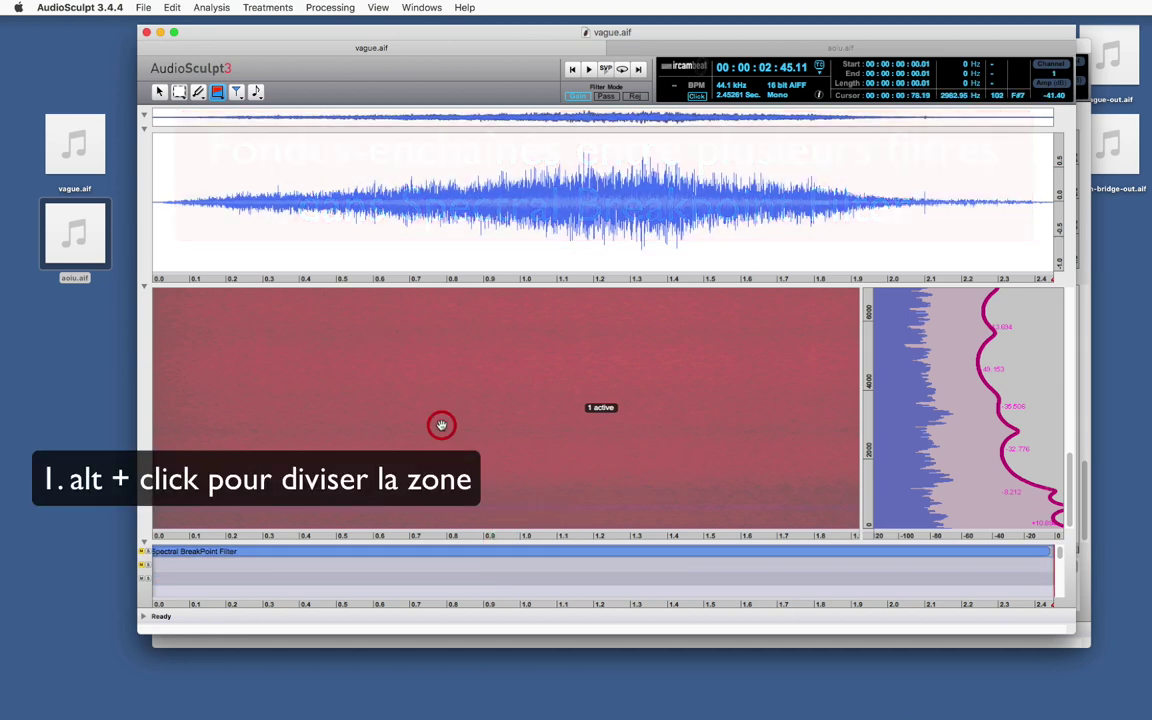
alt+click(357, 339)
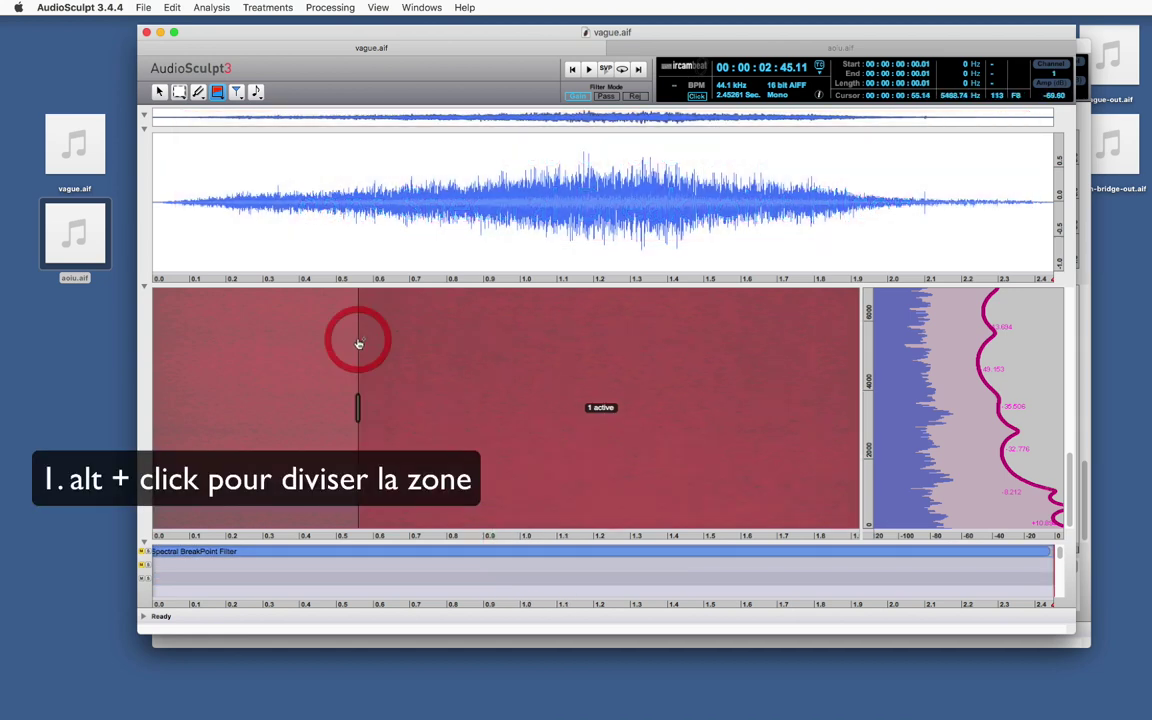
alt+click(687, 358)
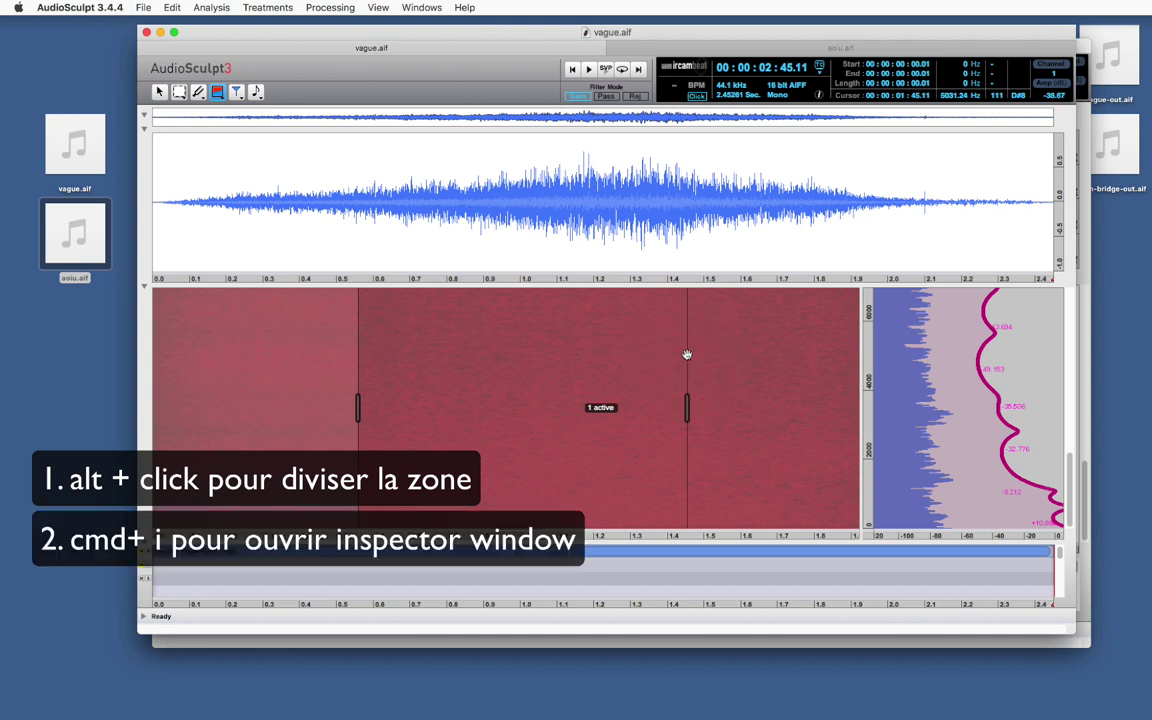
- Select the middle filter zone and toggle the Interpolation option of the spectral breakpoint treatment in the Inspector
click(553, 342)
key(super+i)
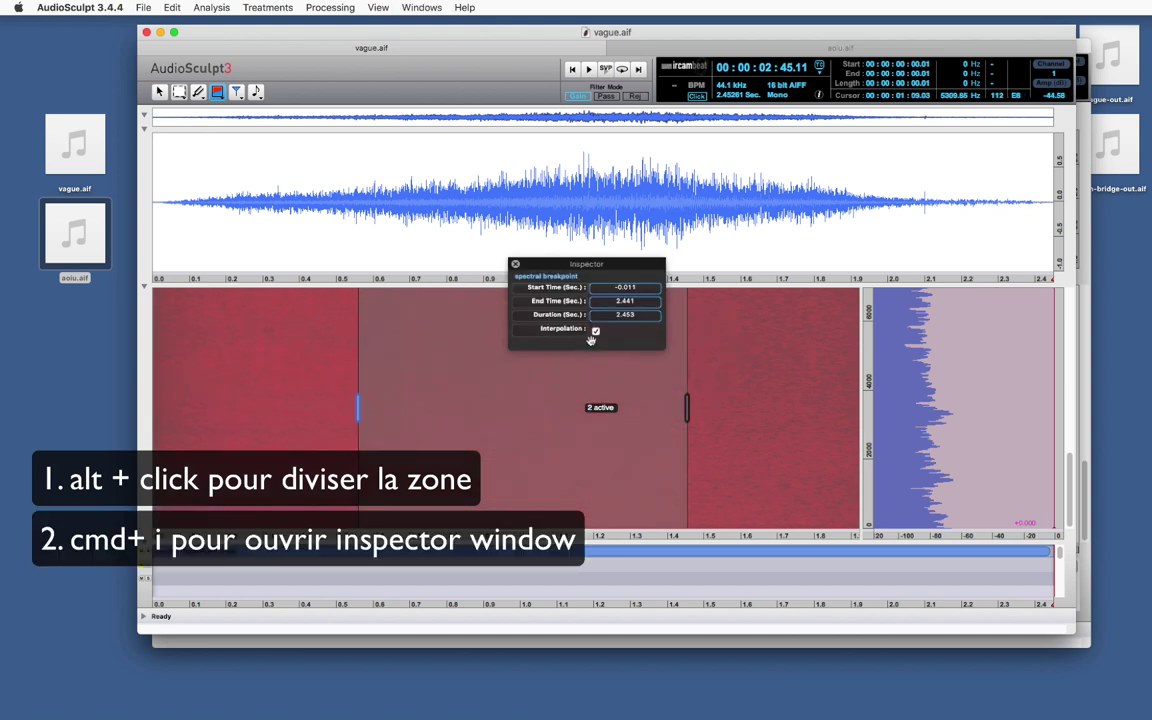
click(595, 331)
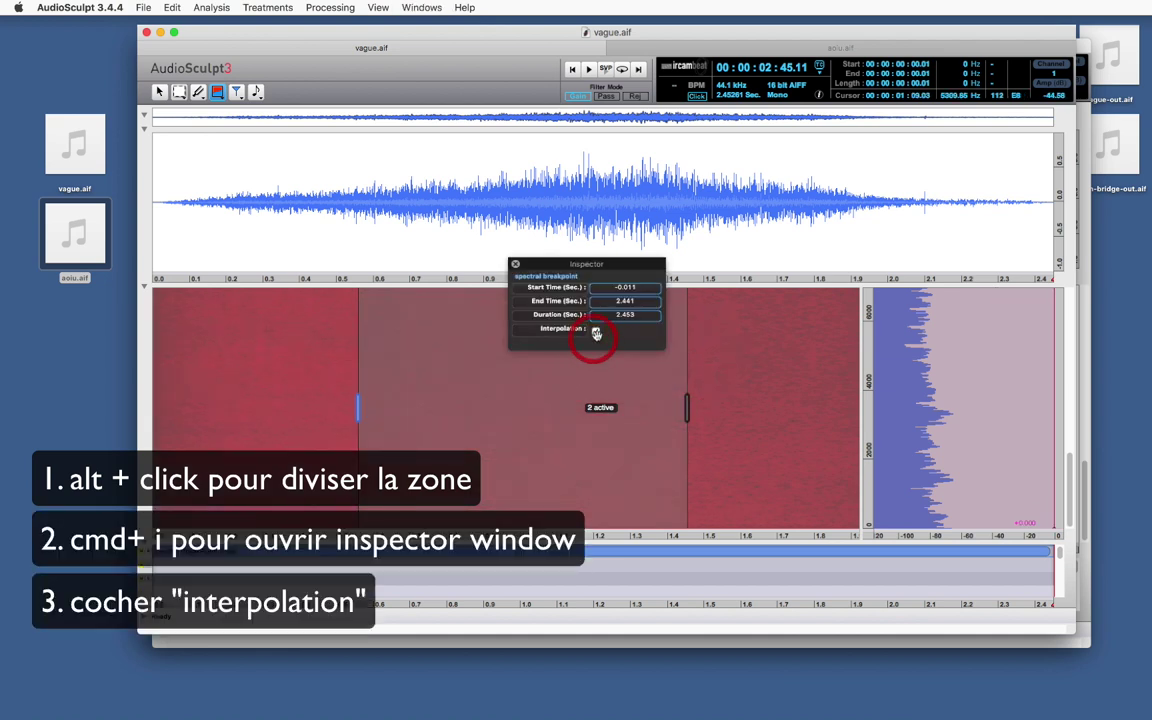
click(515, 265)
- Shape the middle zone's breakpoint curve with deep dips near 3700, 1900 and 450 Hz and peaks near 2800 and 1200 Hz
click(306, 360)
click(486, 401)
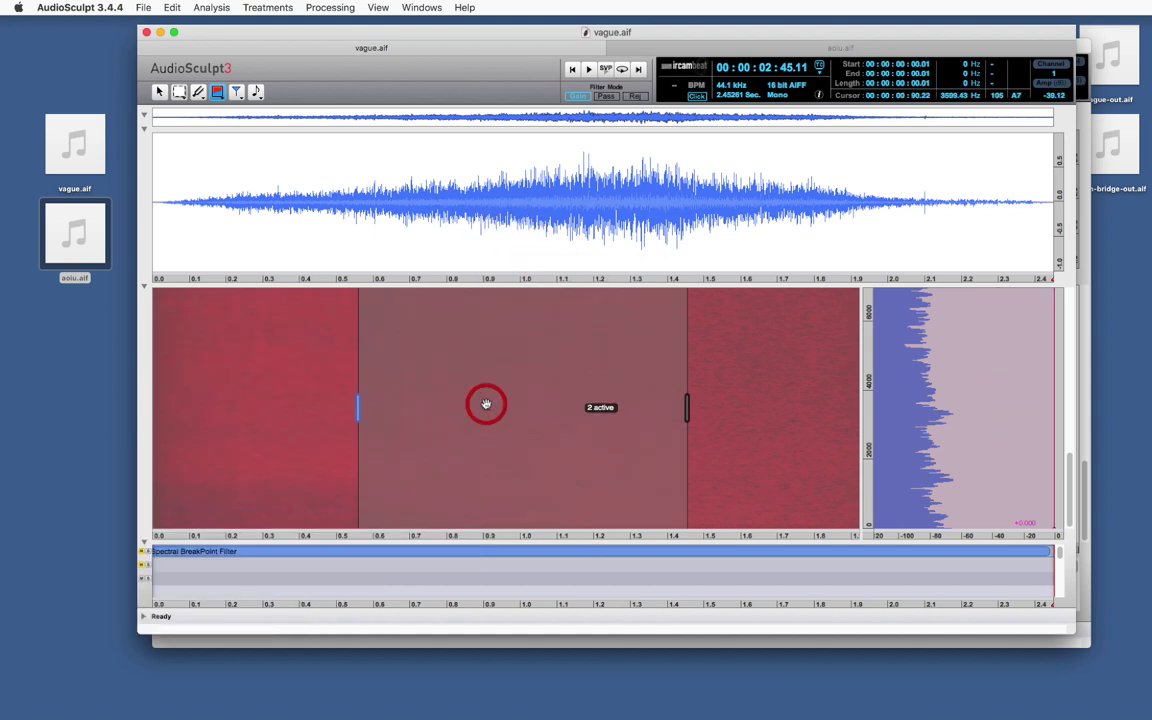
click(735, 406)
click(586, 404)
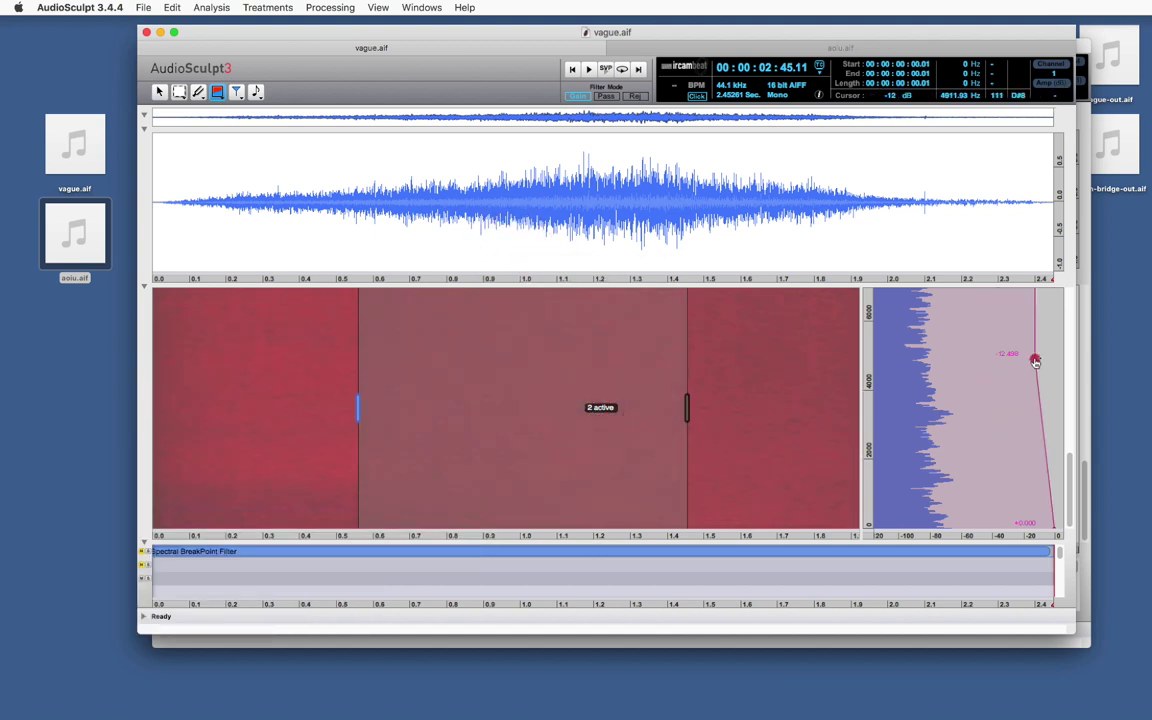
drag(1036, 357, 889, 401)
click(1040, 432)
click(873, 463)
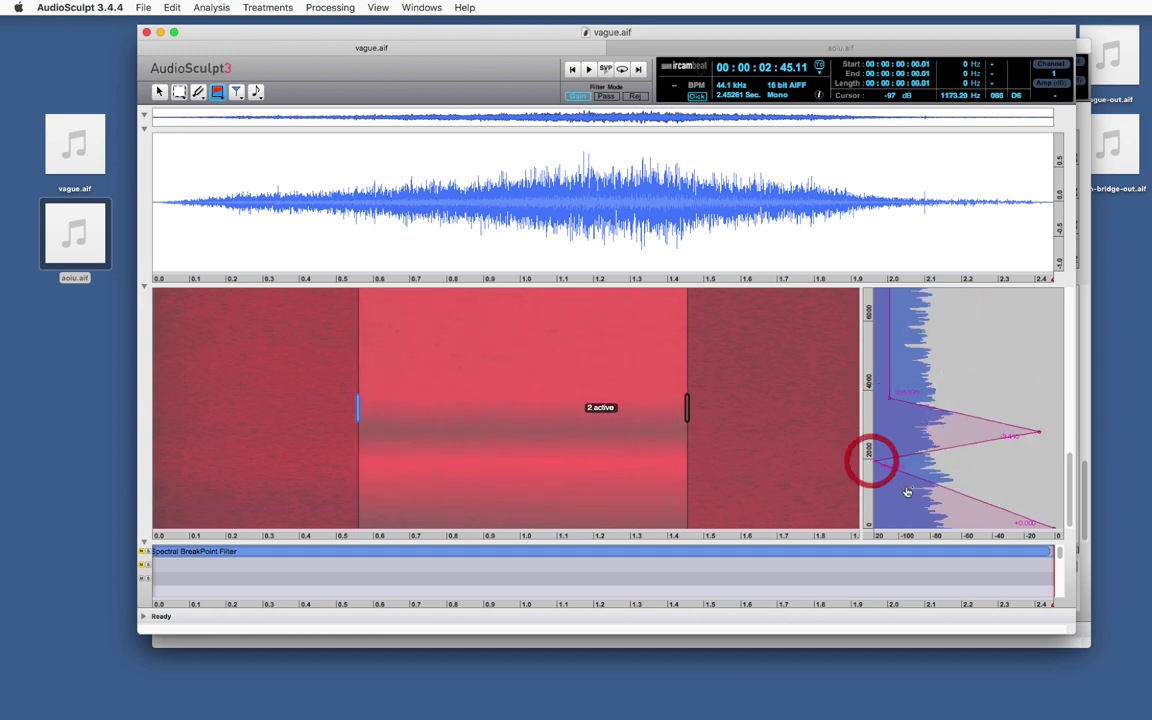
click(1023, 487)
click(875, 510)
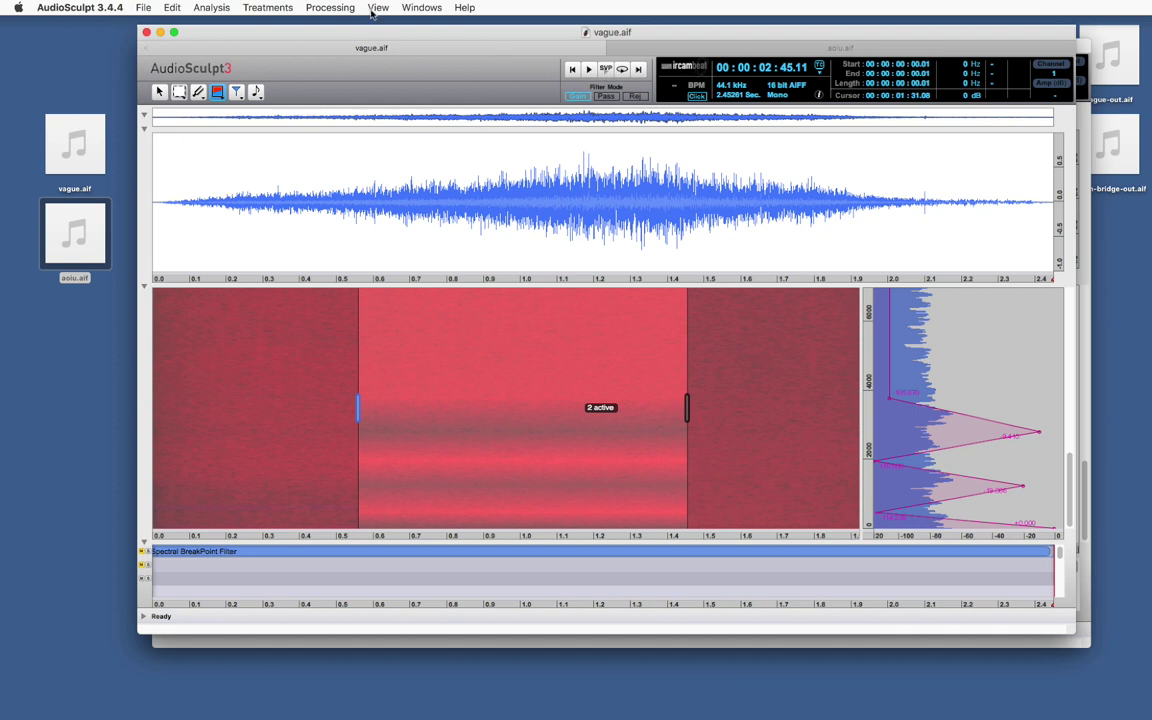
- Copy the instantaneous spectrum of aoiu.aif at about 2.12 s
click(336, 8)
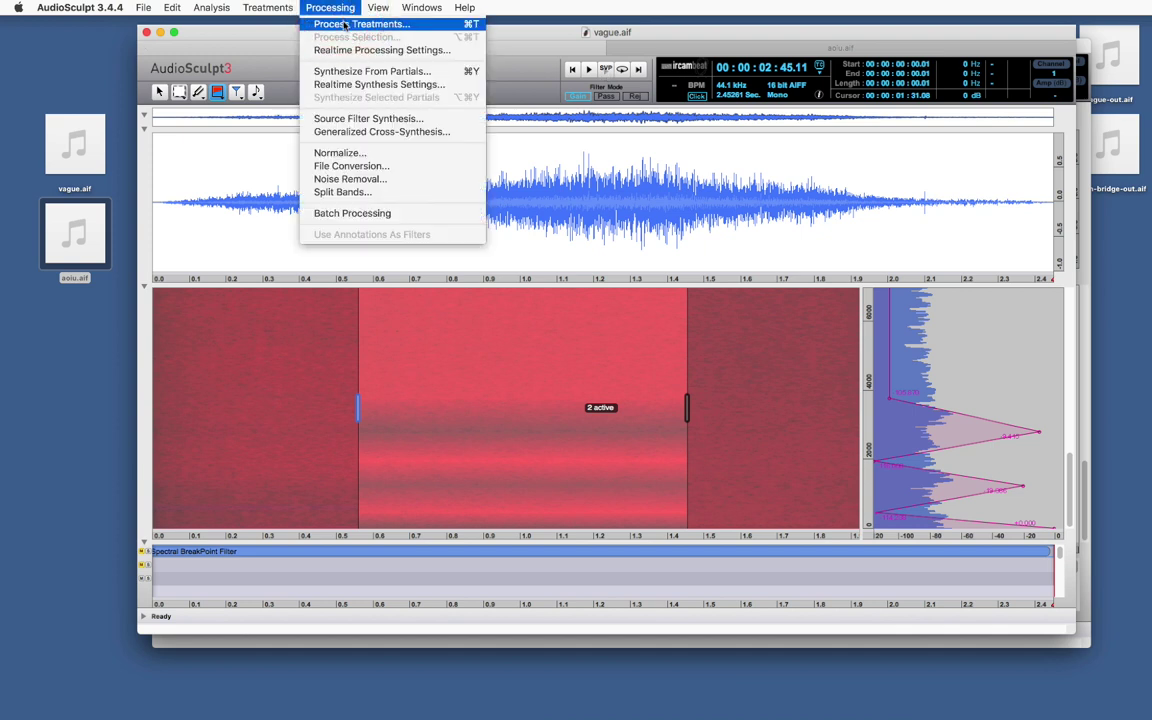
click(343, 24)
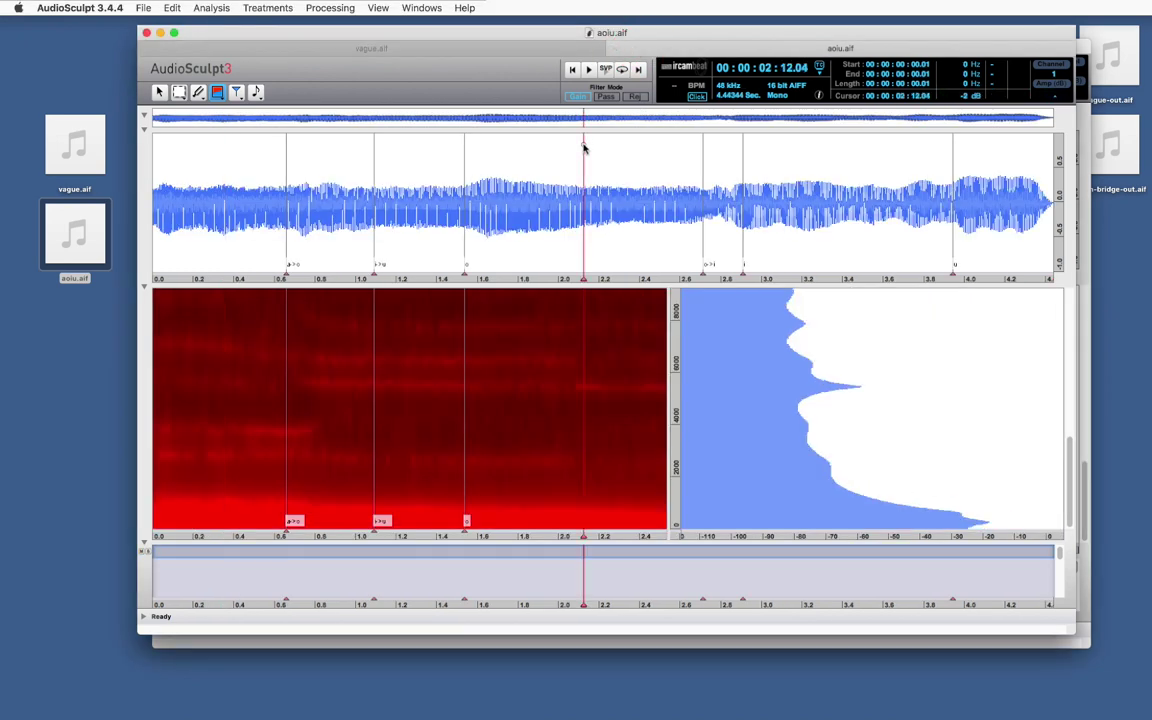
click(172, 8)
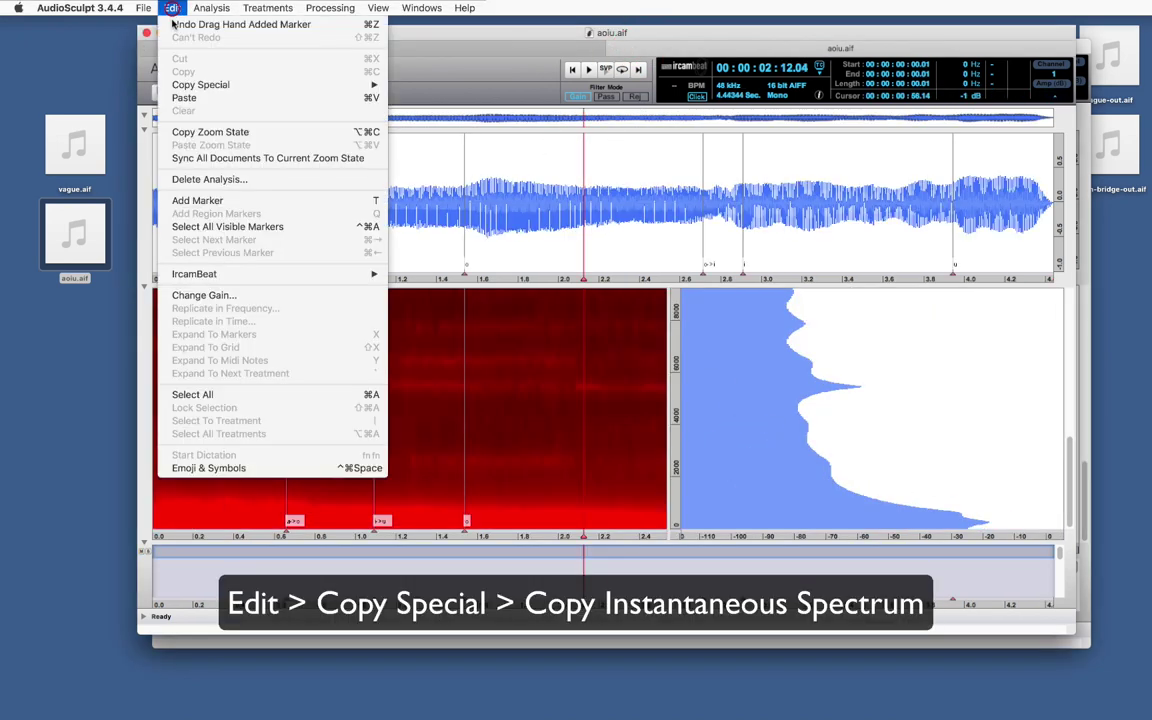
mouse_move(370, 85)
click(430, 103)
- Paste the copied aoiu.aif instantaneous spectrum into the breakpoint curve of the third filter zone in vague.aif
click(400, 48)
ctrl+click(916, 410)
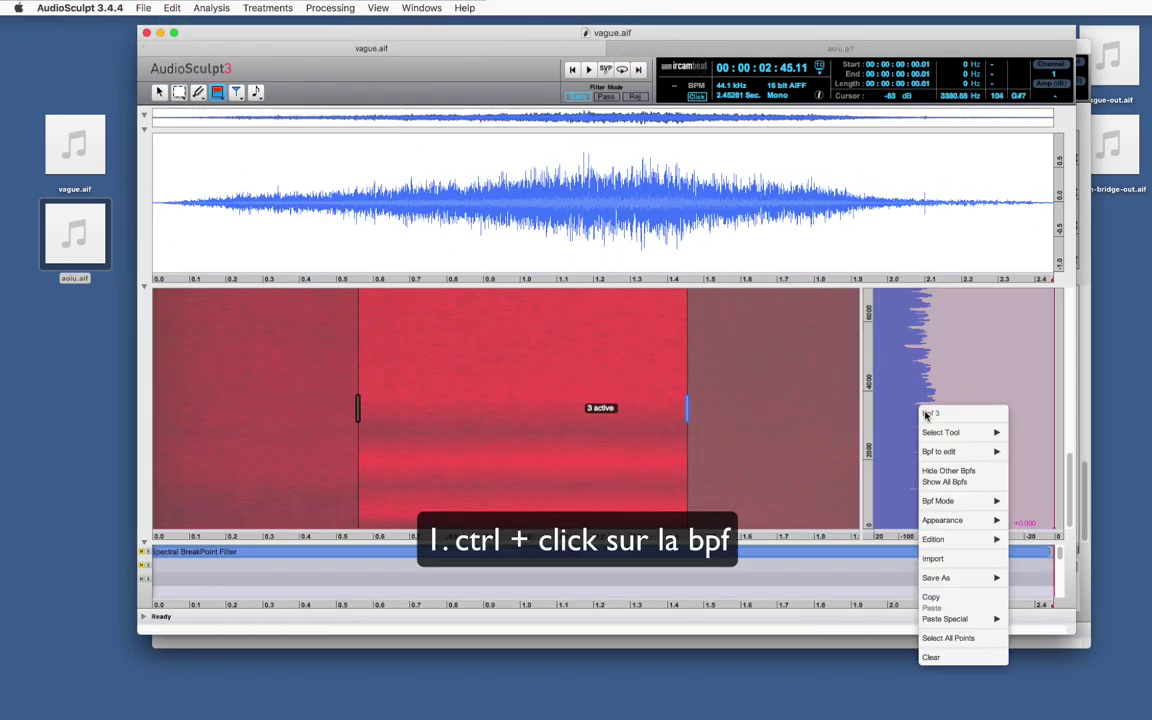
mouse_move(965, 617)
click(900, 617)
- Raise the third zone's pasted breakpoint curve with an Add operation
ctrl+click(916, 410)
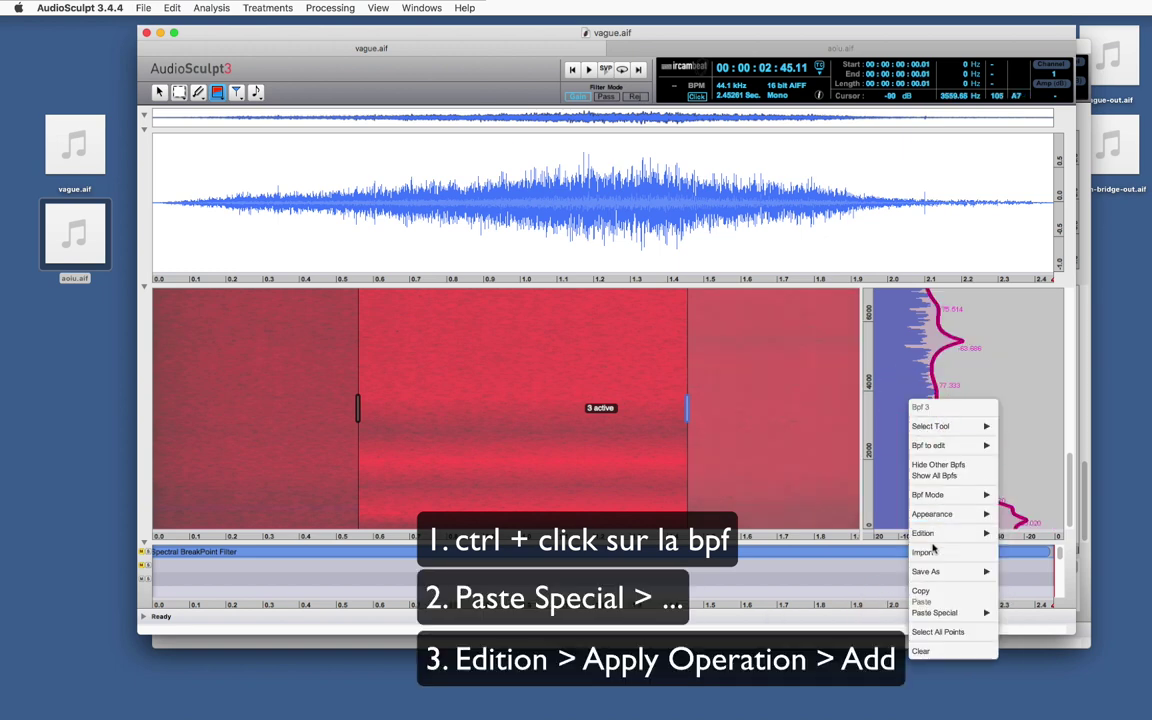
mouse_move(950, 533)
click(1038, 544)
click(648, 247)
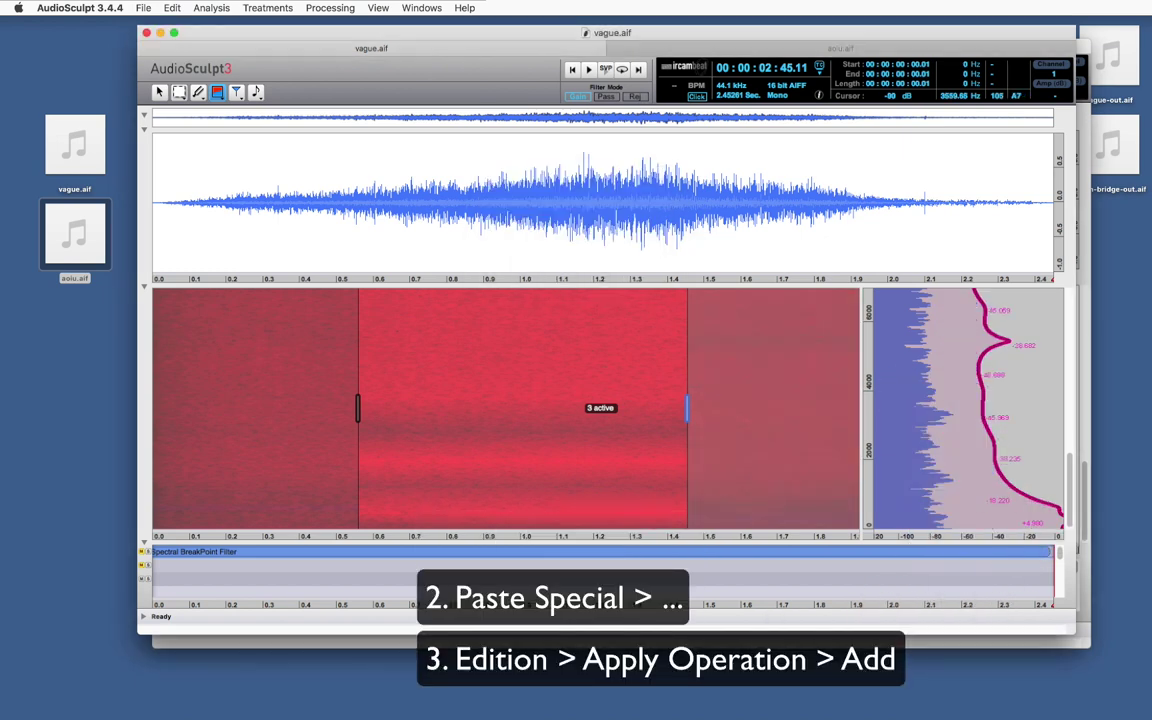
- Unmute the Spectral BreakPoint Filter's track and return the playhead to the start of vague.aif
click(322, 368)
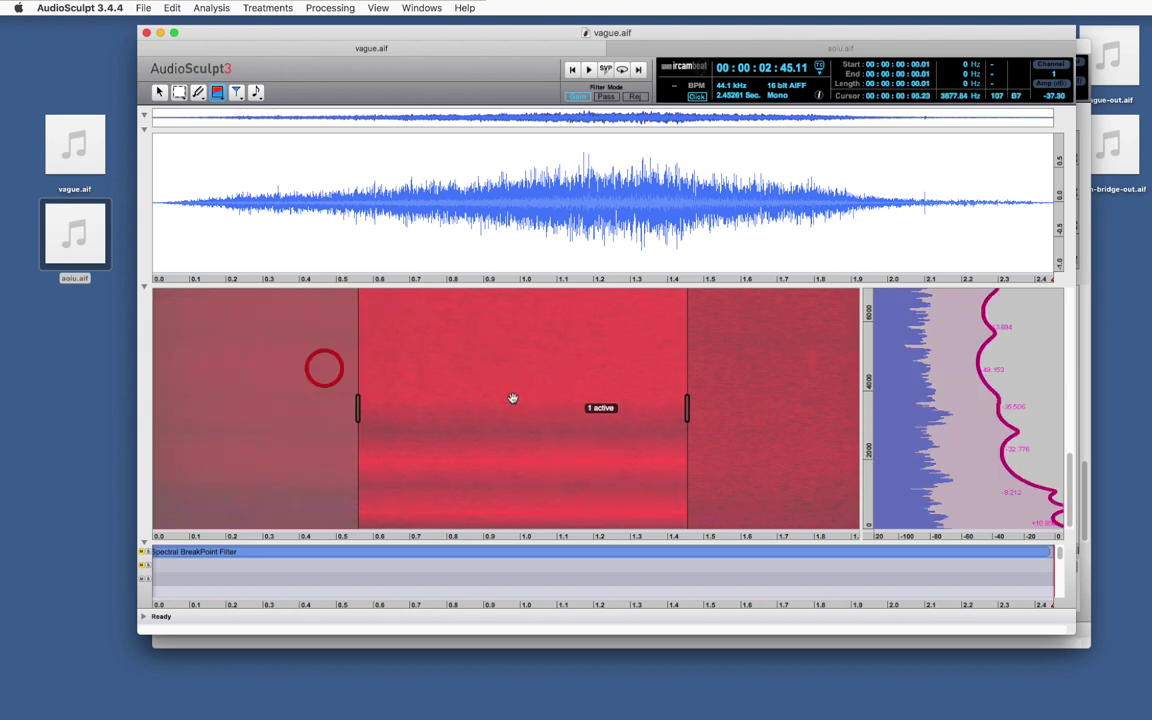
click(129, 545)
click(572, 69)
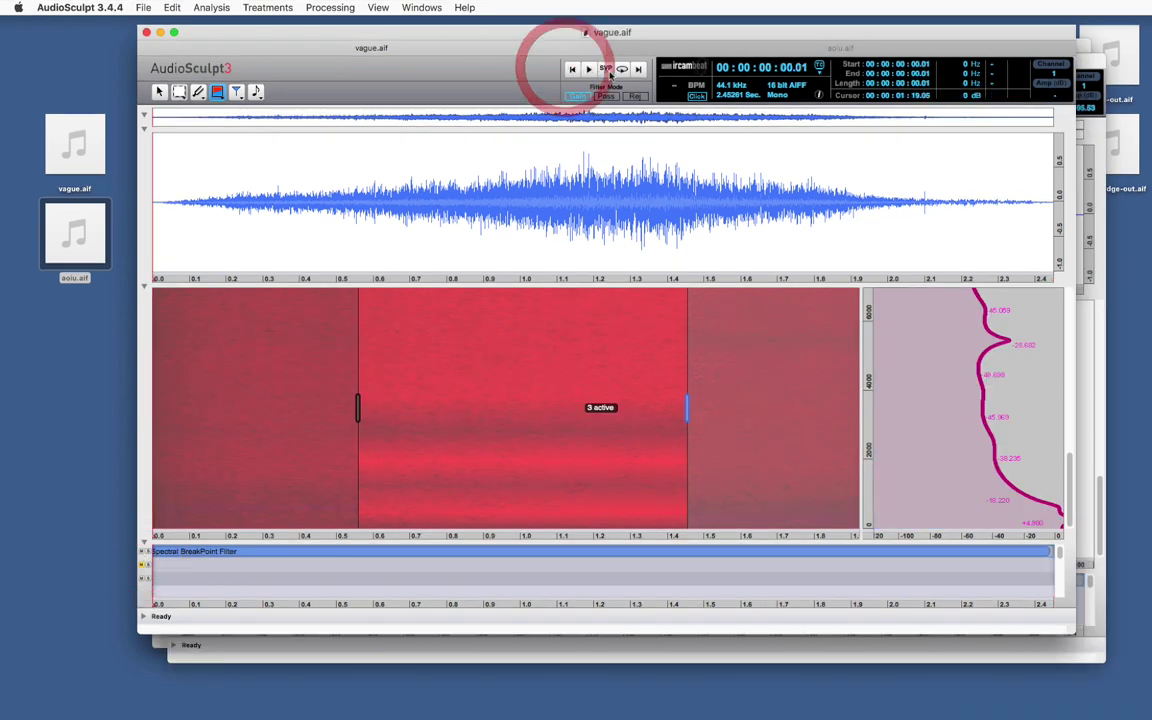
- Process the treatments of vague.aif and save the resulting sound file as vague-out1.aif
click(329, 7)
click(362, 23)
click(700, 596)
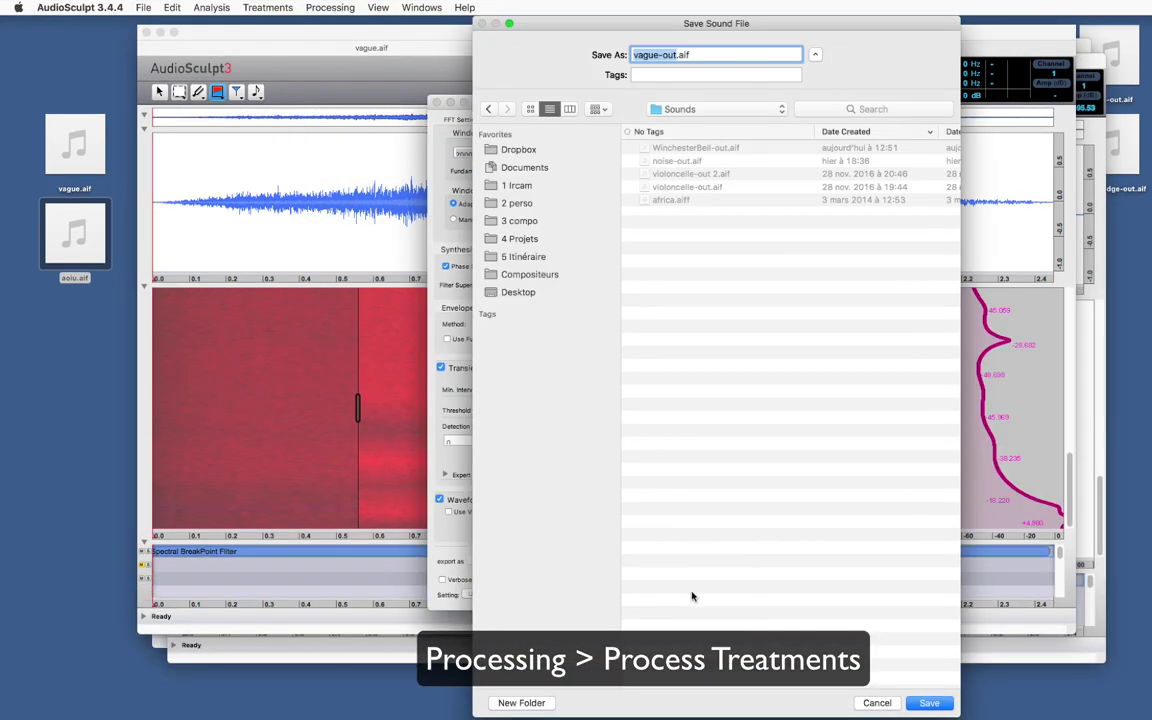
key(Right)
text(1)
key(Return)
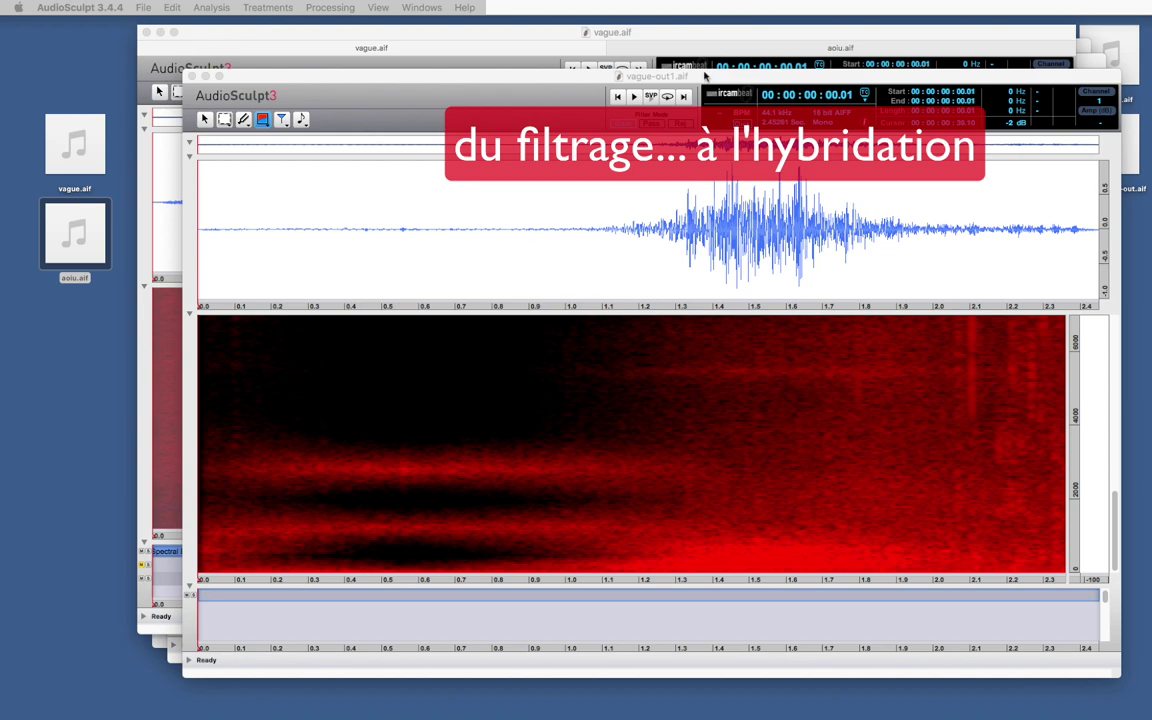
- Move and widen the vague-out1.aif window, and compare it with aoiu.aif and the filter zones of vague.aif
drag(705, 76, 595, 63)
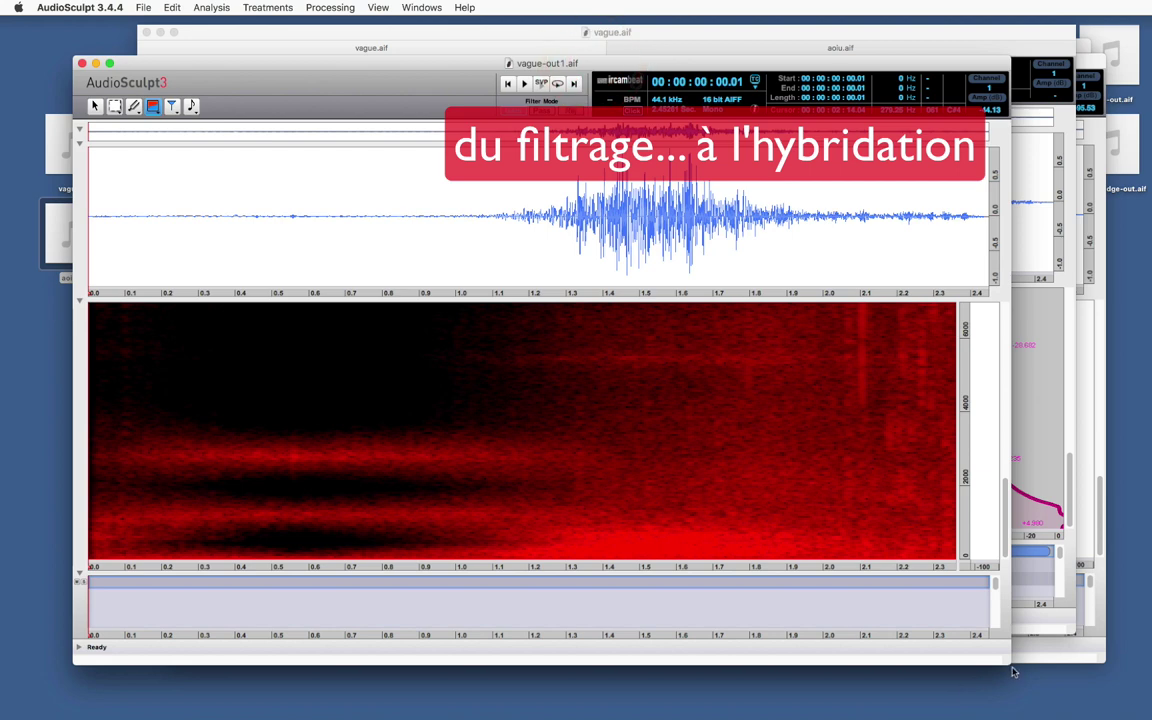
drag(1012, 672, 1079, 672)
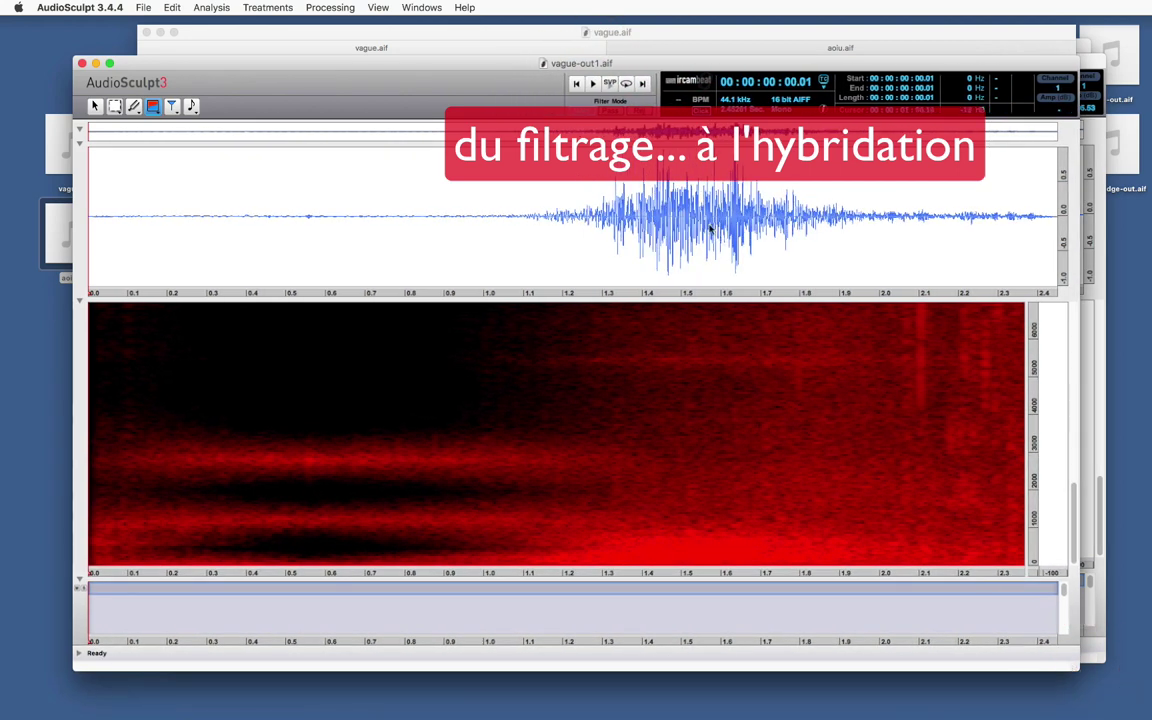
click(740, 35)
click(740, 46)
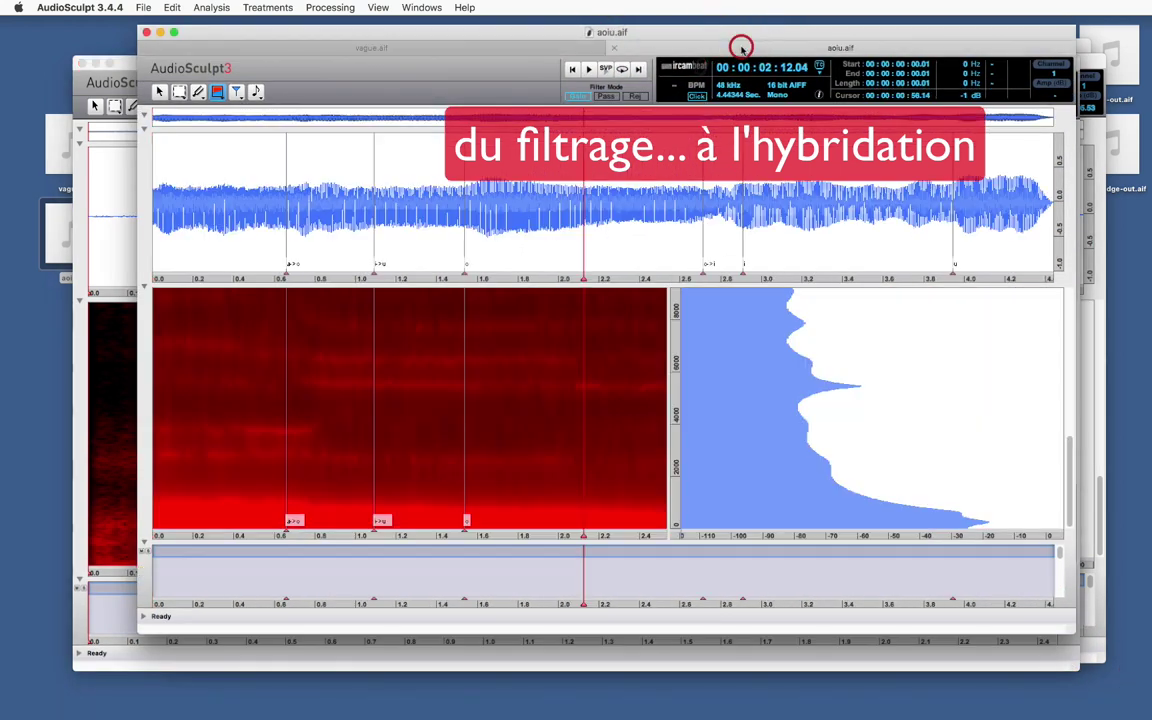
click(578, 47)
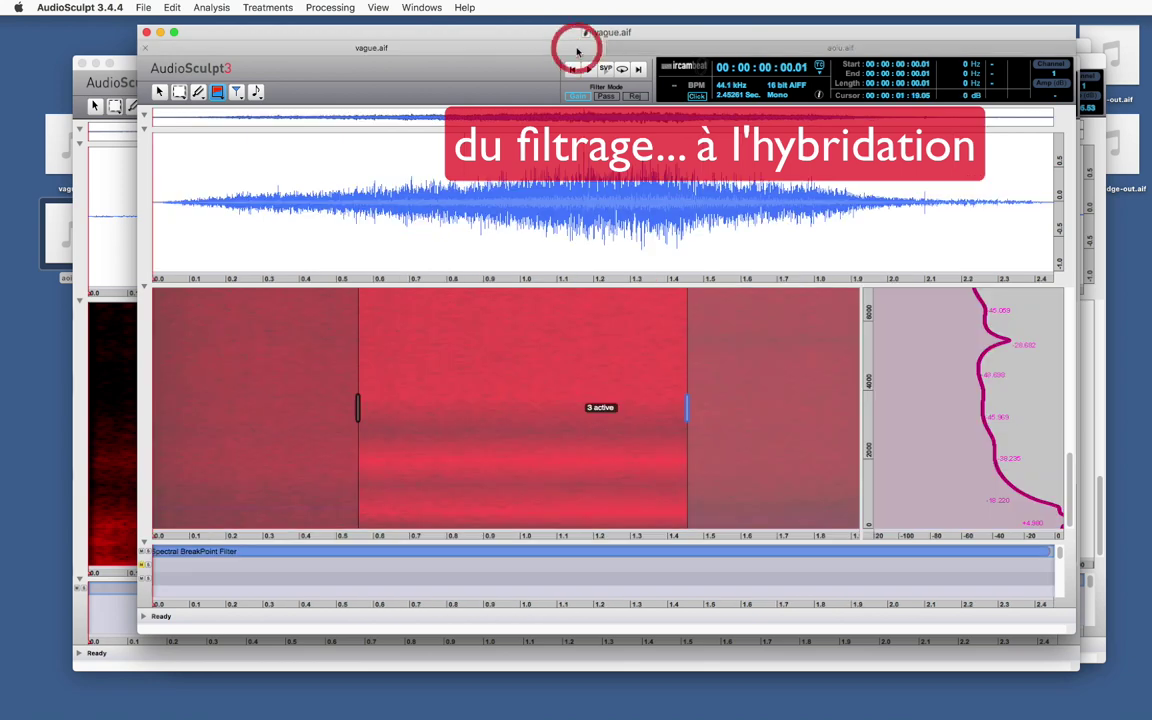
click(131, 382)
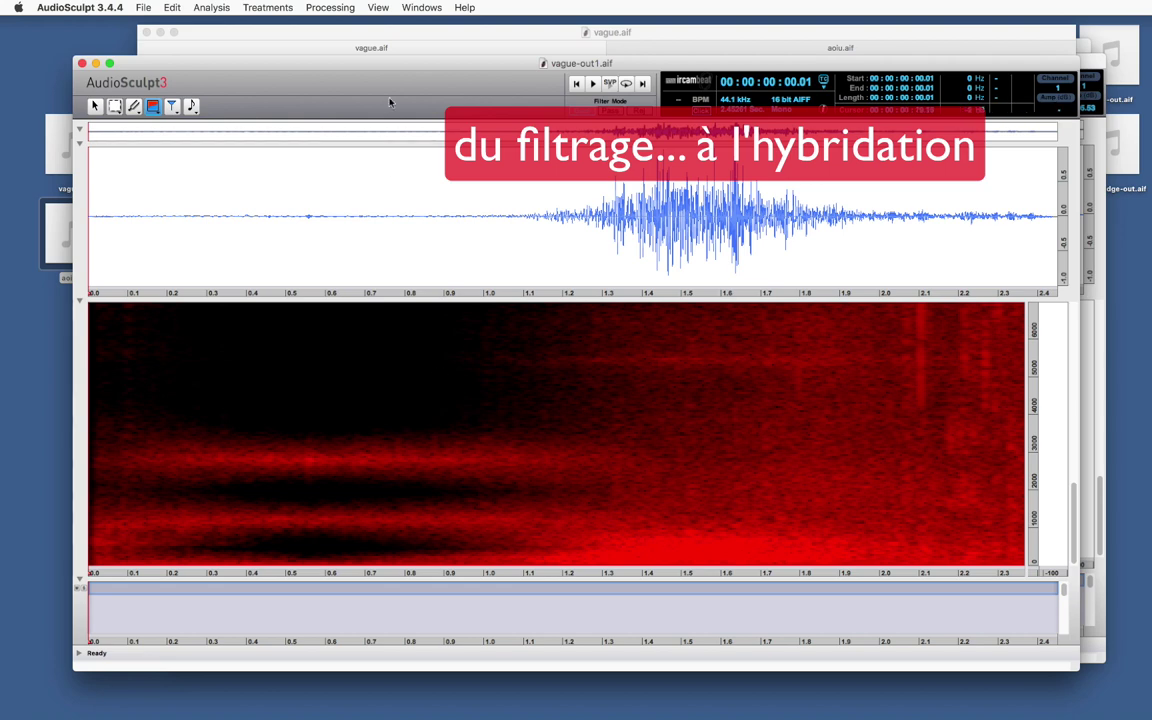
- Return to vague.aif and start Source Filter Synthesis
click(378, 33)
click(330, 7)
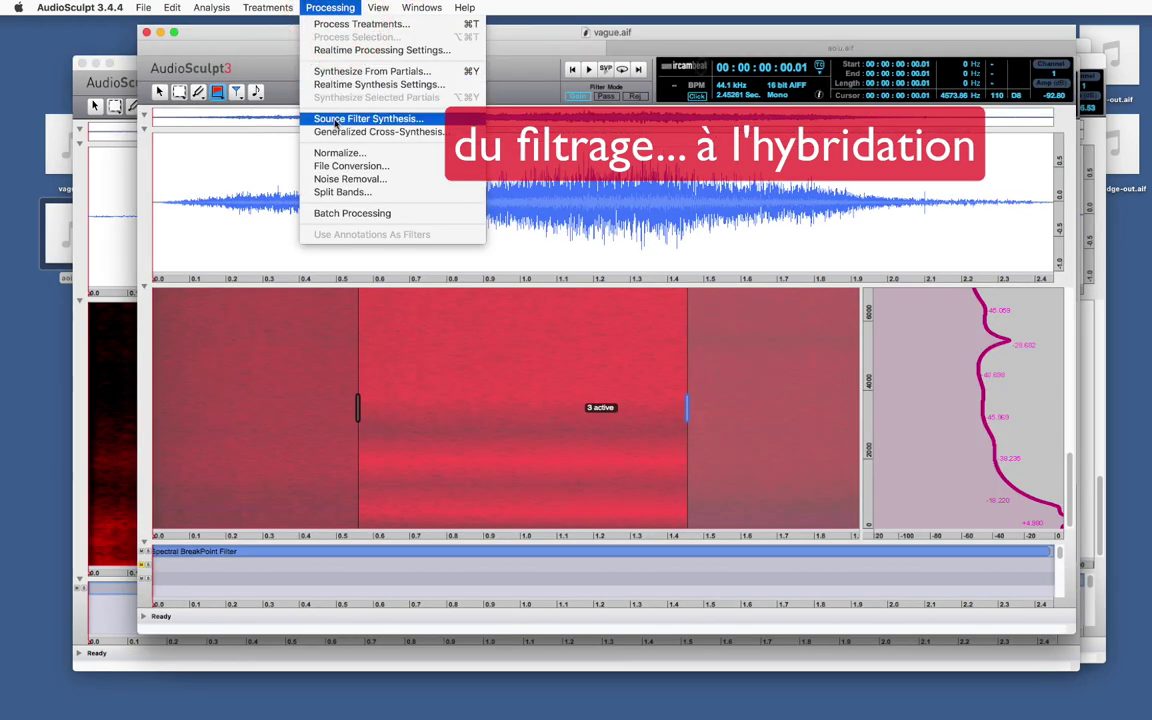